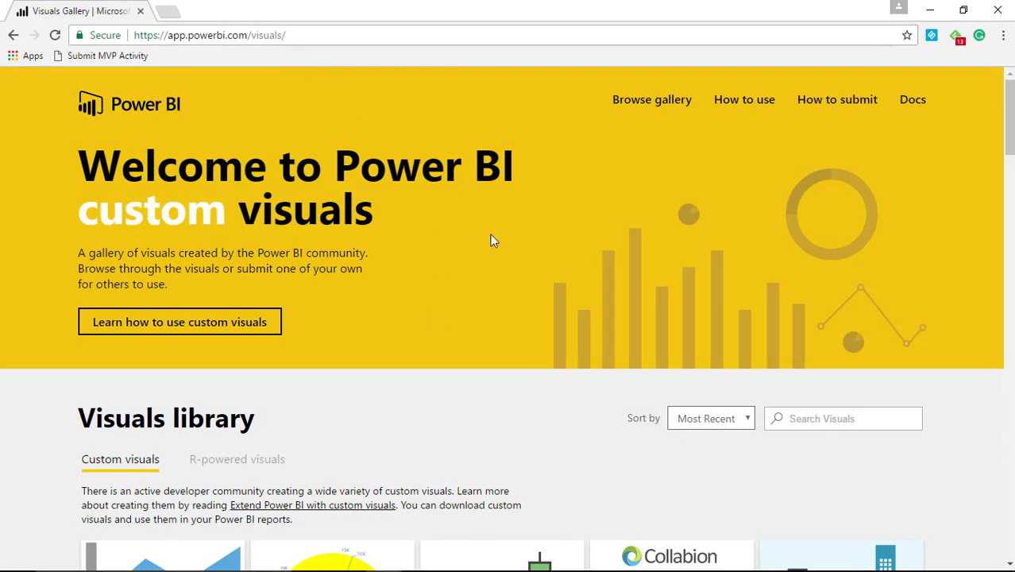
scroll(444, 287, "down", 5)
scroll(445, 287, "down", 12)
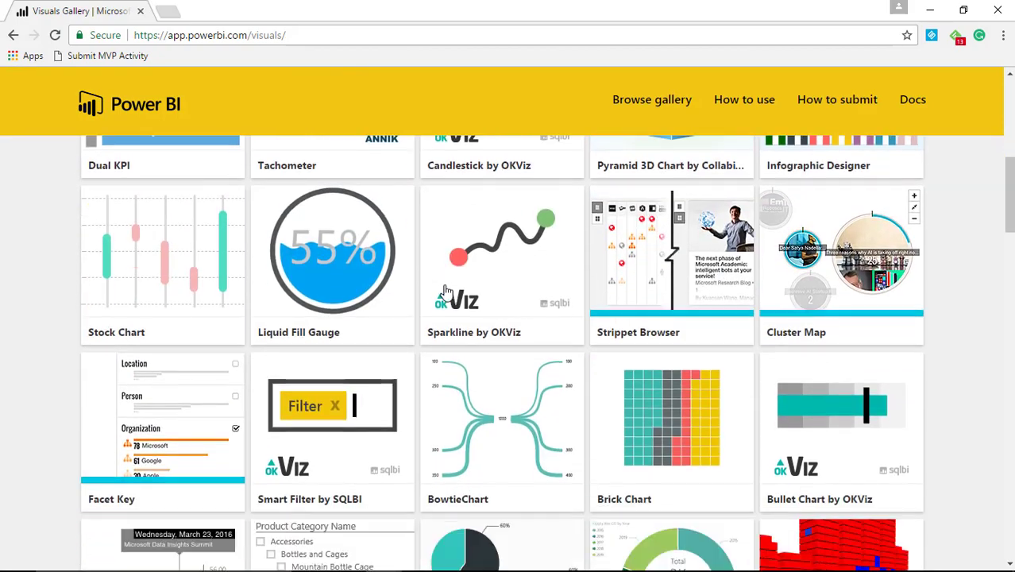
scroll(574, 231, "up", 3)
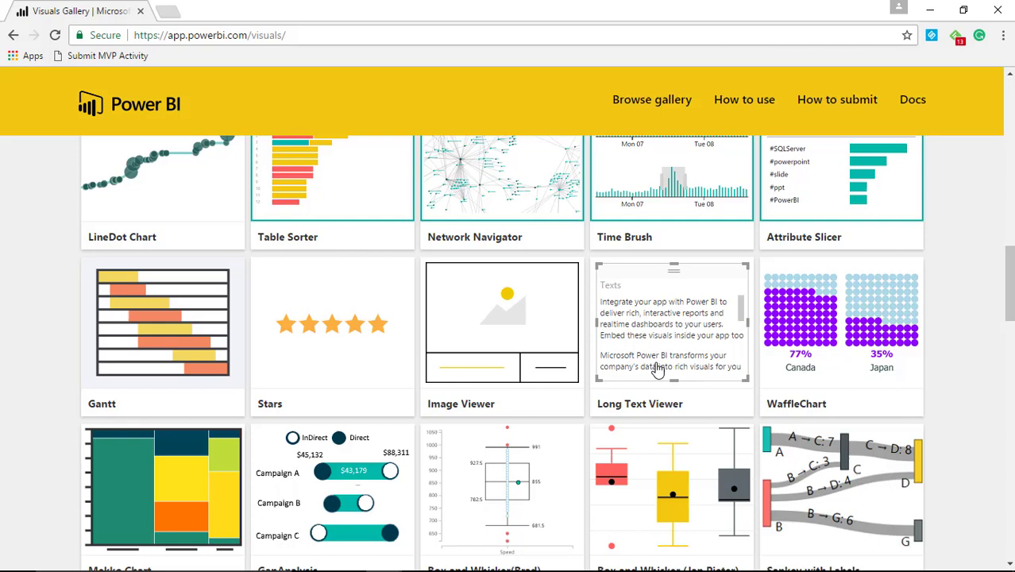
left_click(658, 370)
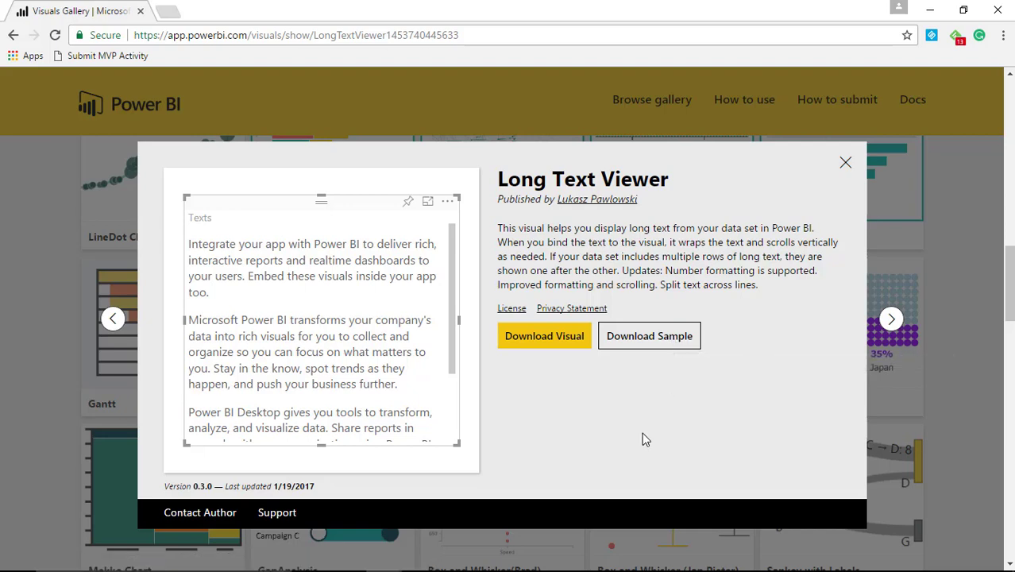
left_click(845, 163)
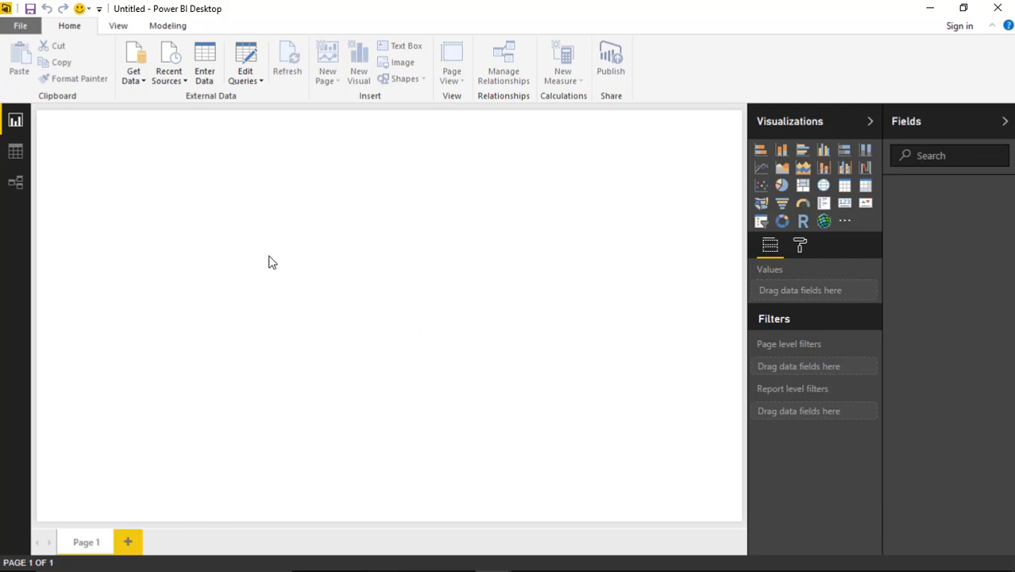
Import the More than Machines table from the Poetry.xlsx Excel workbook into the report.
left_click(135, 82)
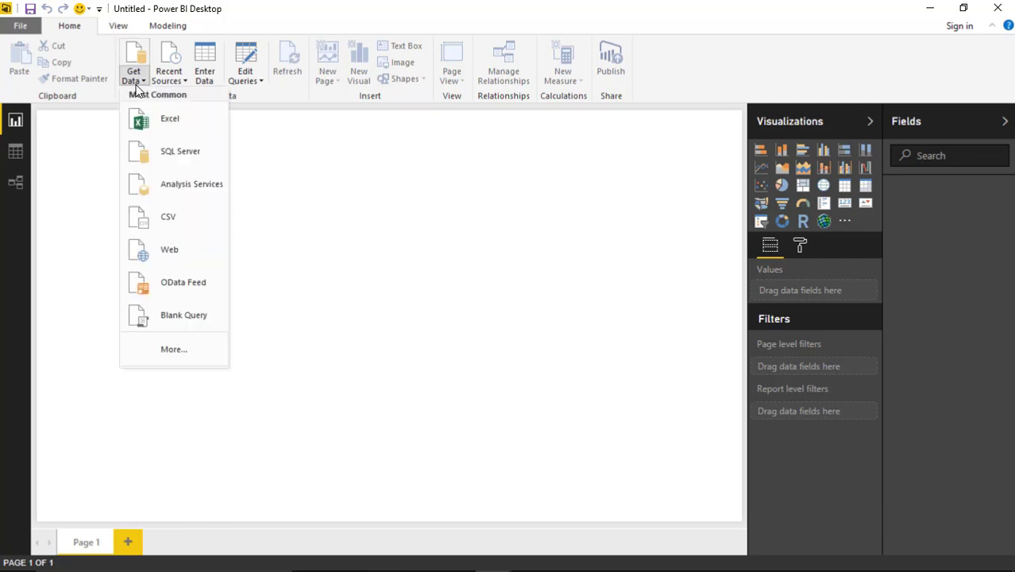
left_click(171, 120)
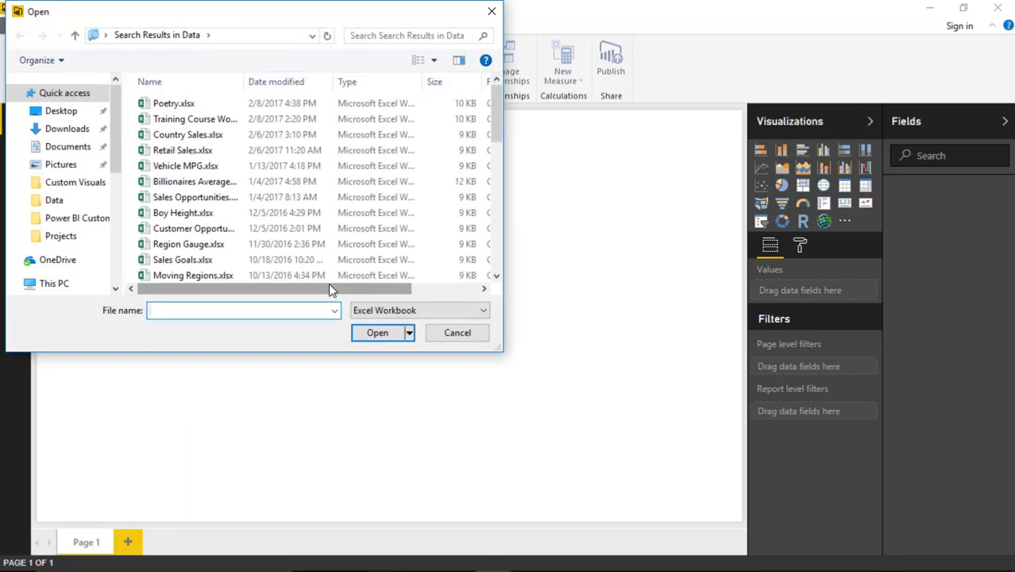
left_click(186, 106)
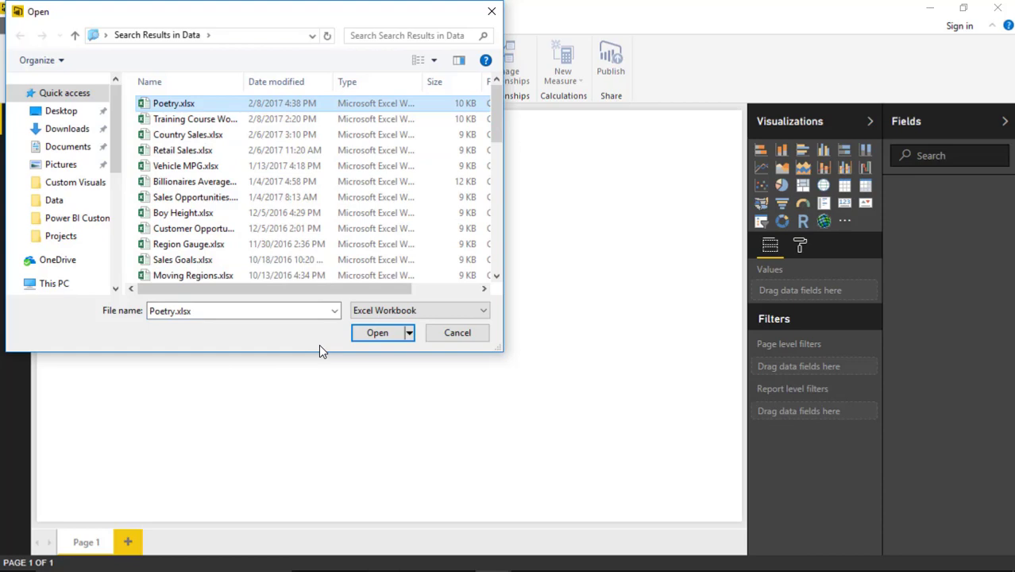
left_click(378, 333)
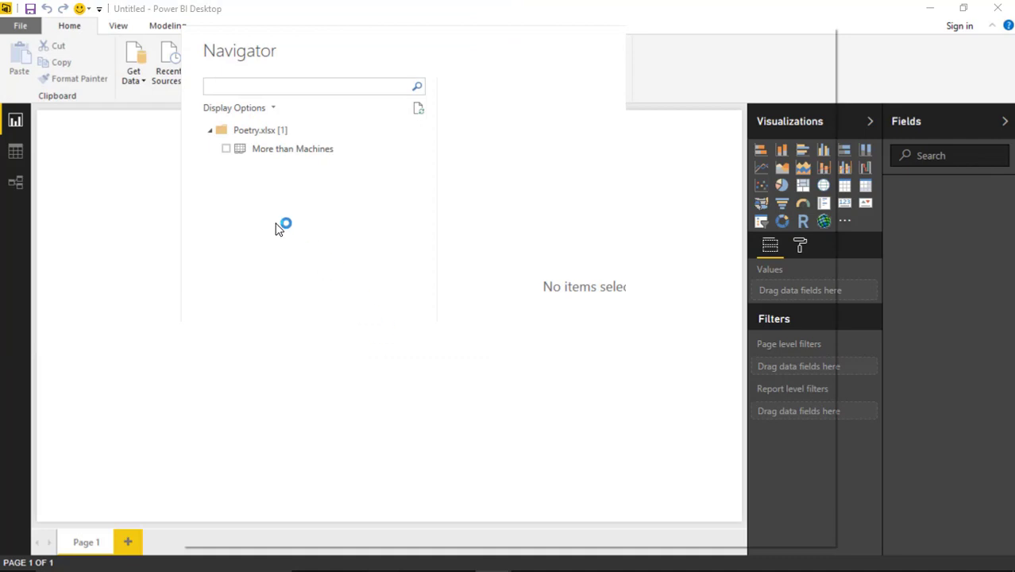
left_click(226, 150)
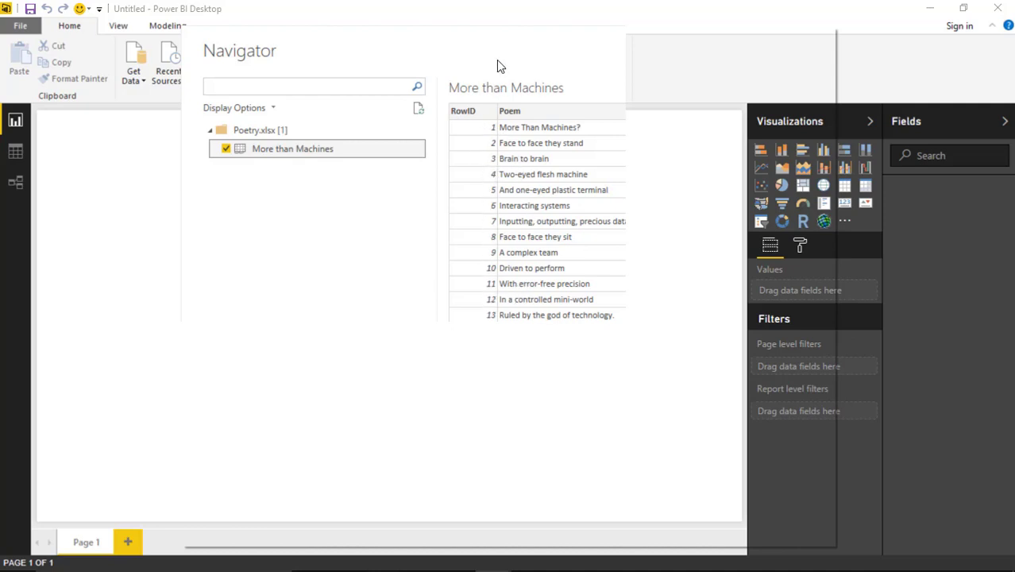
left_click_drag(481, 81, 463, 38)
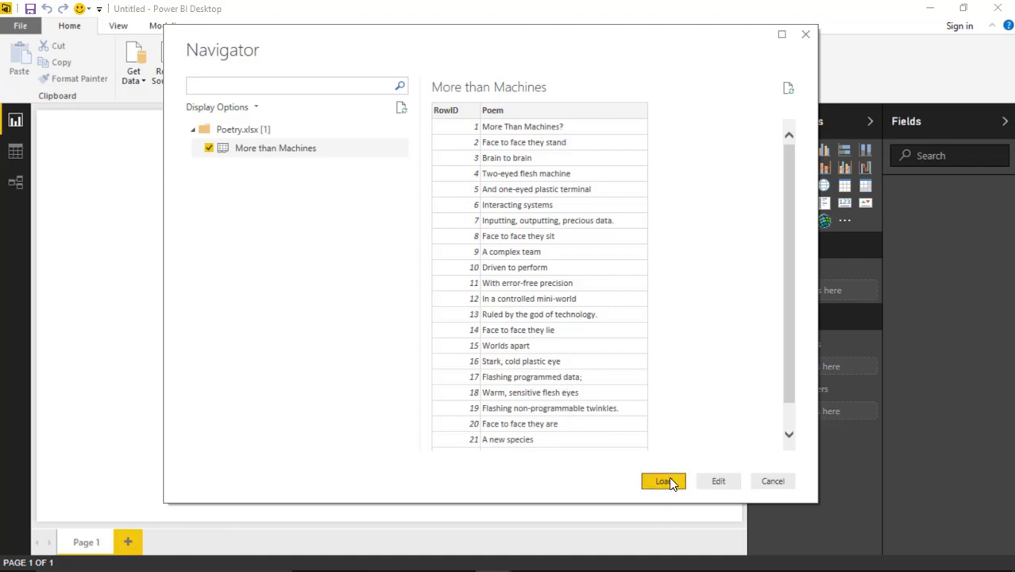
left_click(671, 482)
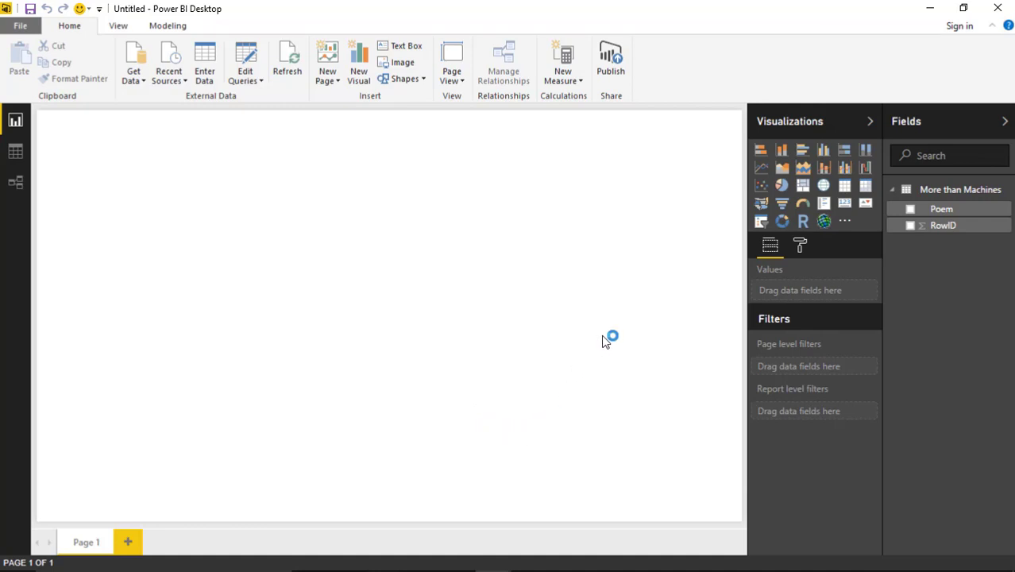
Start importing a custom visual from a file in Visualizations, accepting the warning.
left_click(845, 224)
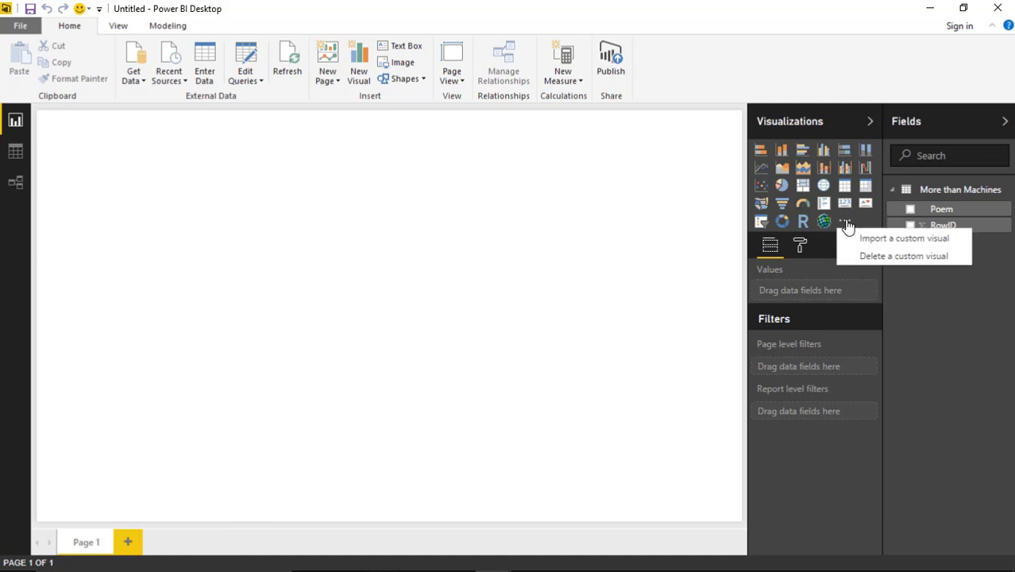
left_click(902, 240)
left_click(597, 385)
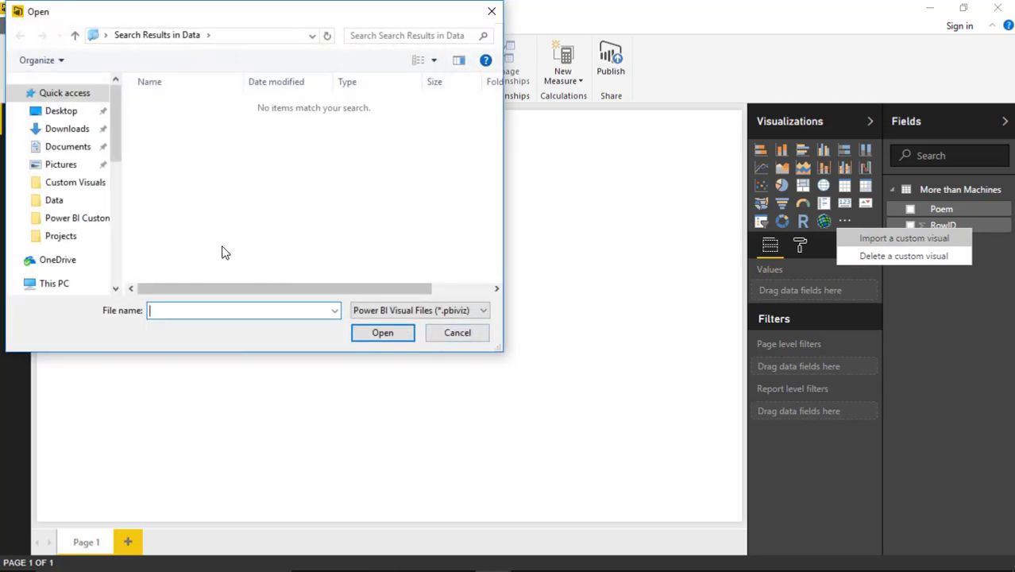
Browse to the Custom Visuals folder on C: and import LongTextViewer.0.3.0.pbiviz.
left_click(101, 221)
left_click(119, 35)
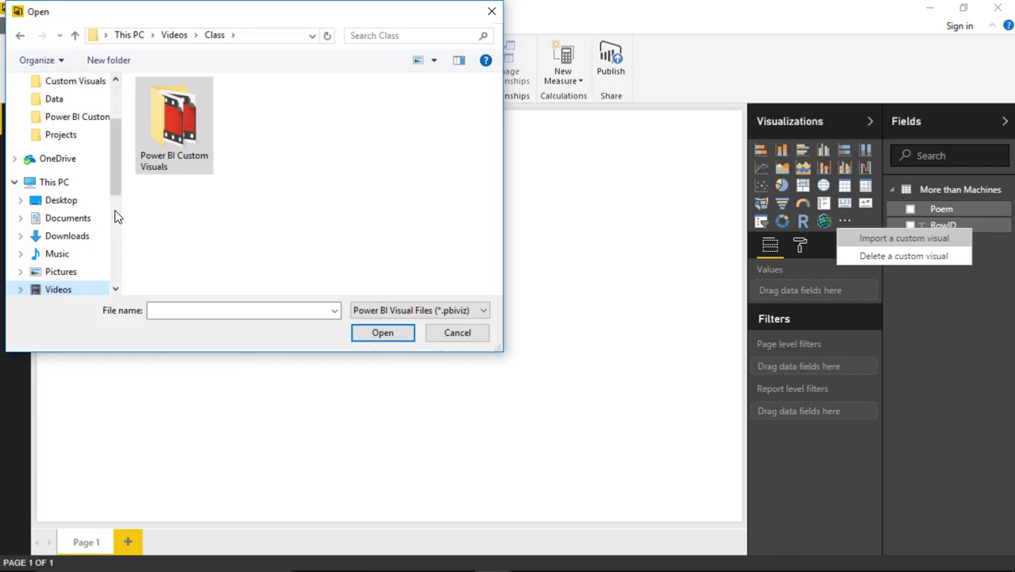
scroll(116, 212, "down", 4)
scroll(115, 212, "up", 3)
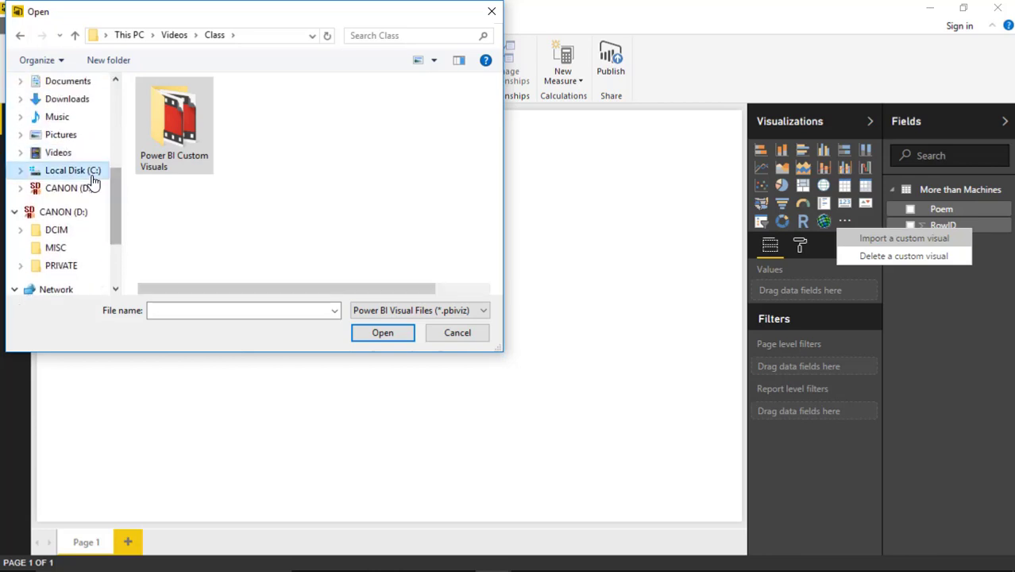
left_click(86, 169)
scroll(219, 215, "down", 3)
double_click(202, 258)
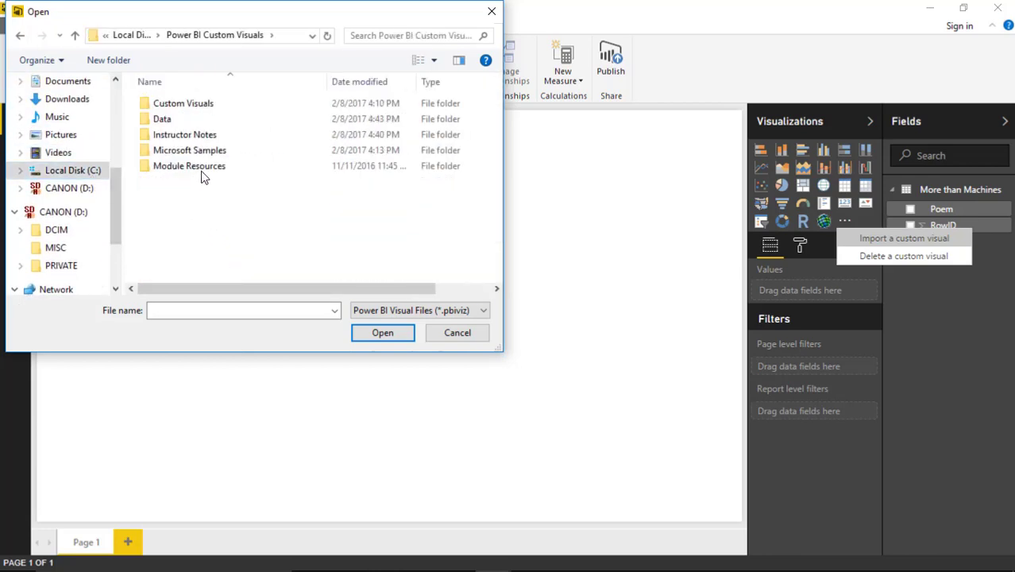
double_click(187, 103)
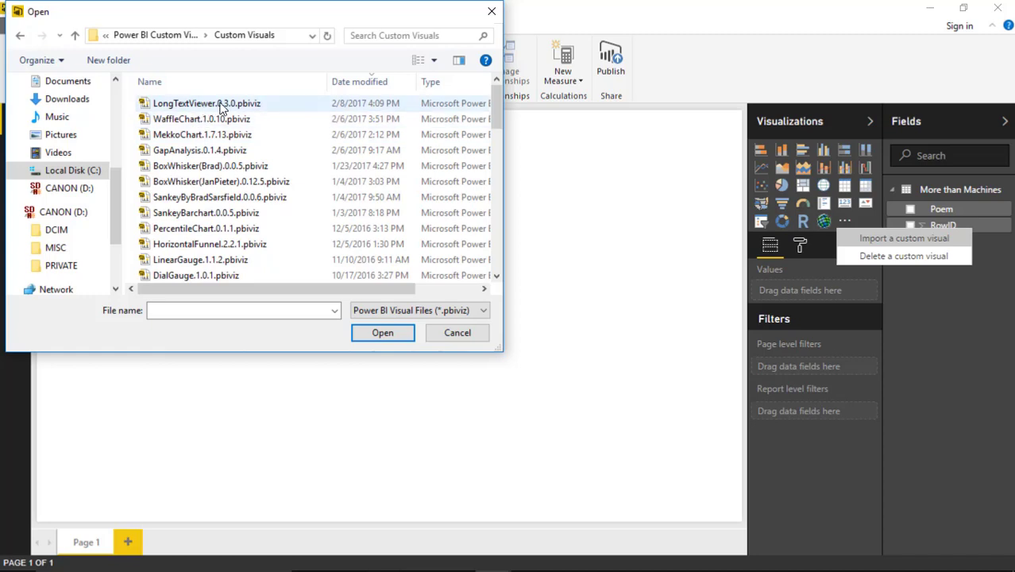
left_click(225, 105)
left_click(397, 335)
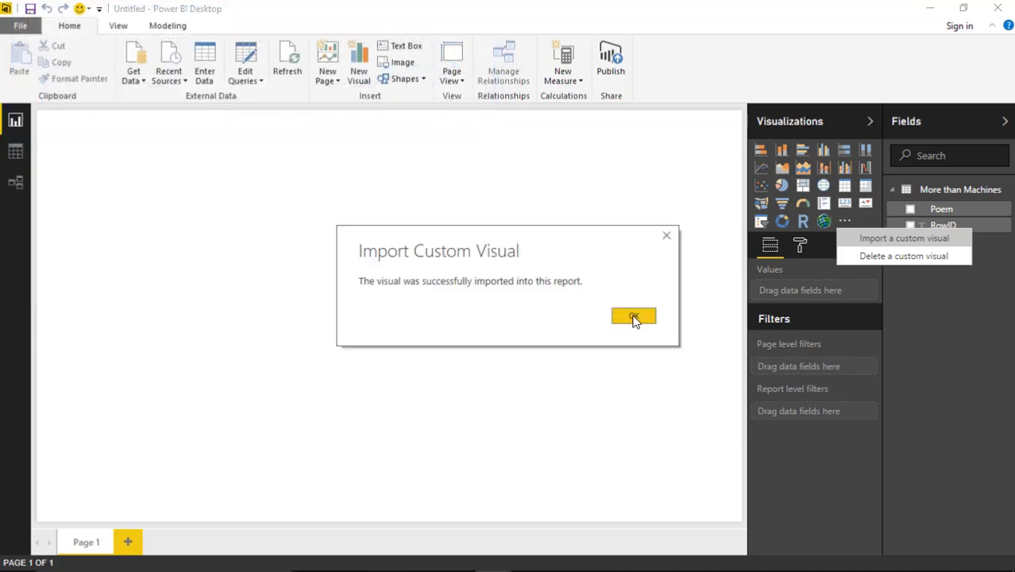
left_click(634, 318)
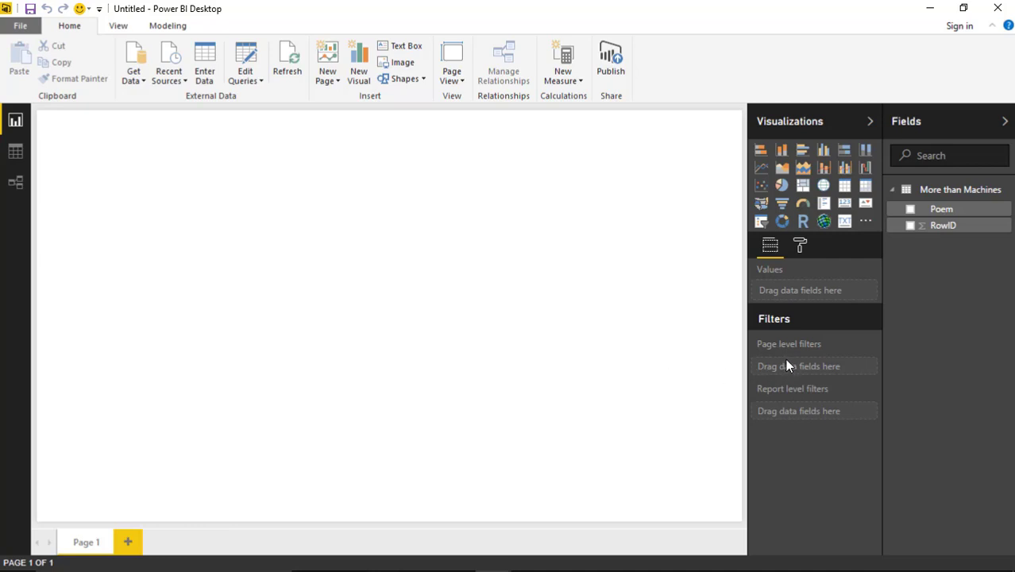
Place a Long Text Viewer visual across most of the page and add the Poem field to it.
left_click(844, 222)
left_click_drag(193, 287, 629, 521)
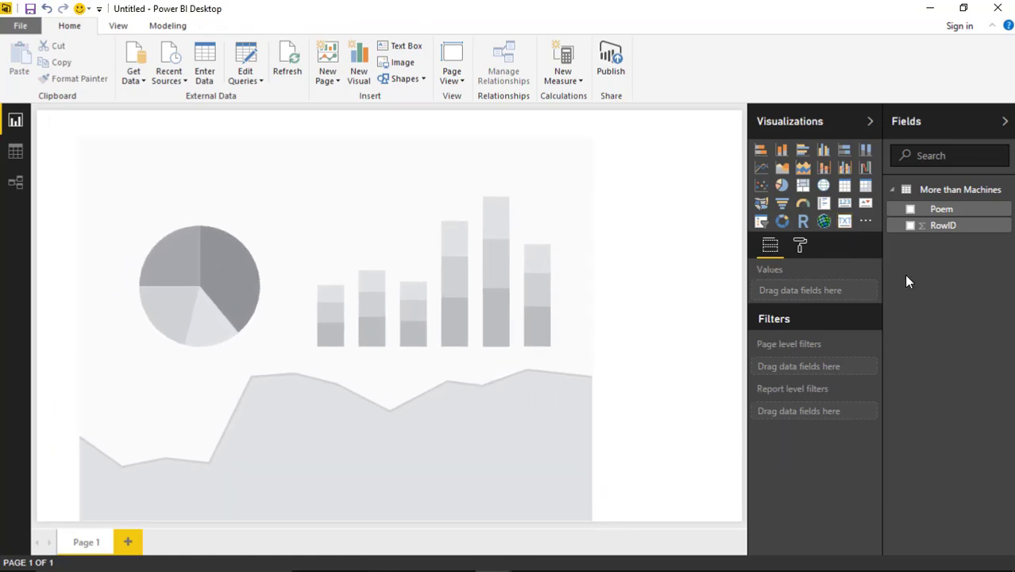
left_click(910, 208)
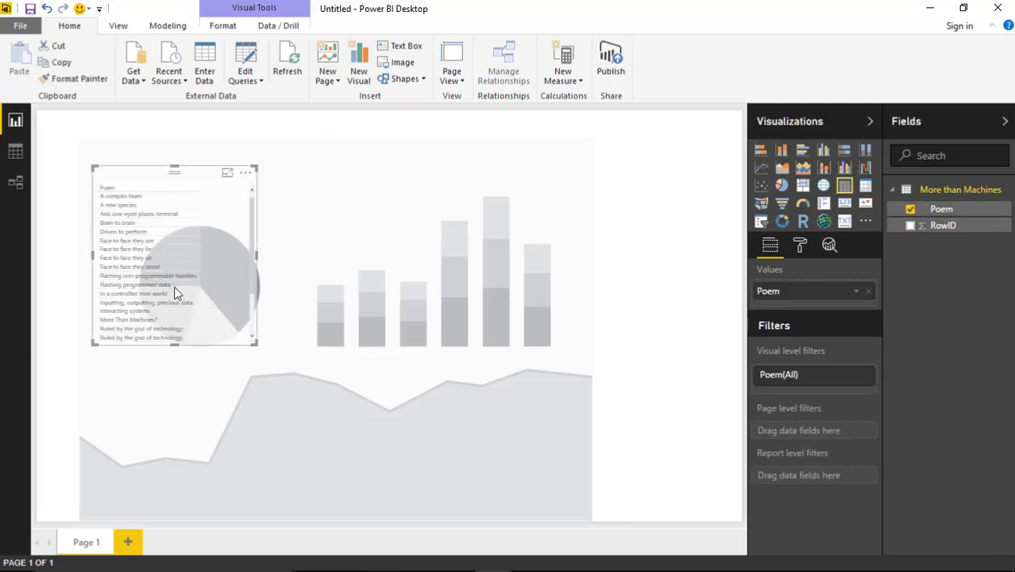
key("Delete")
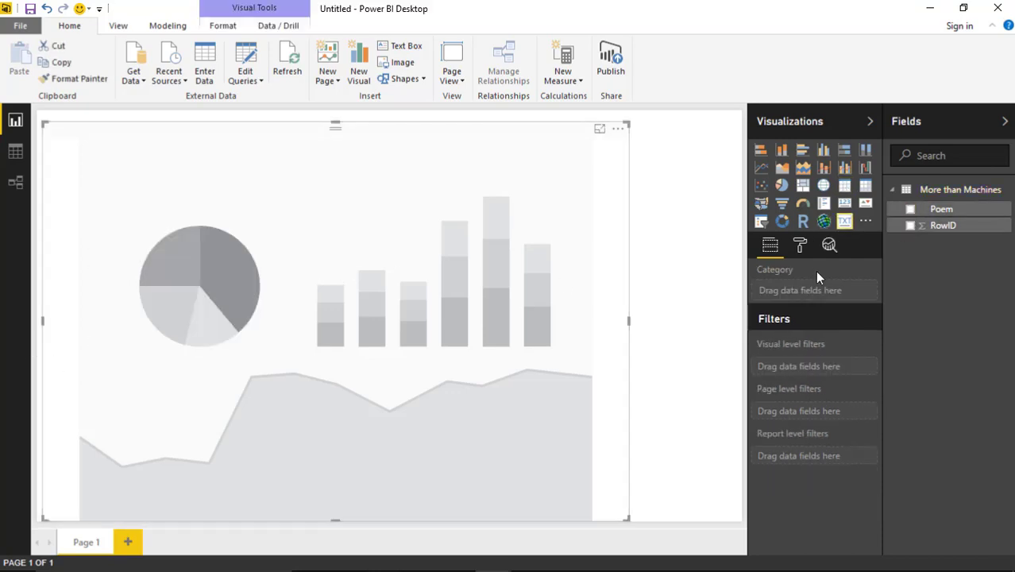
left_click(910, 209)
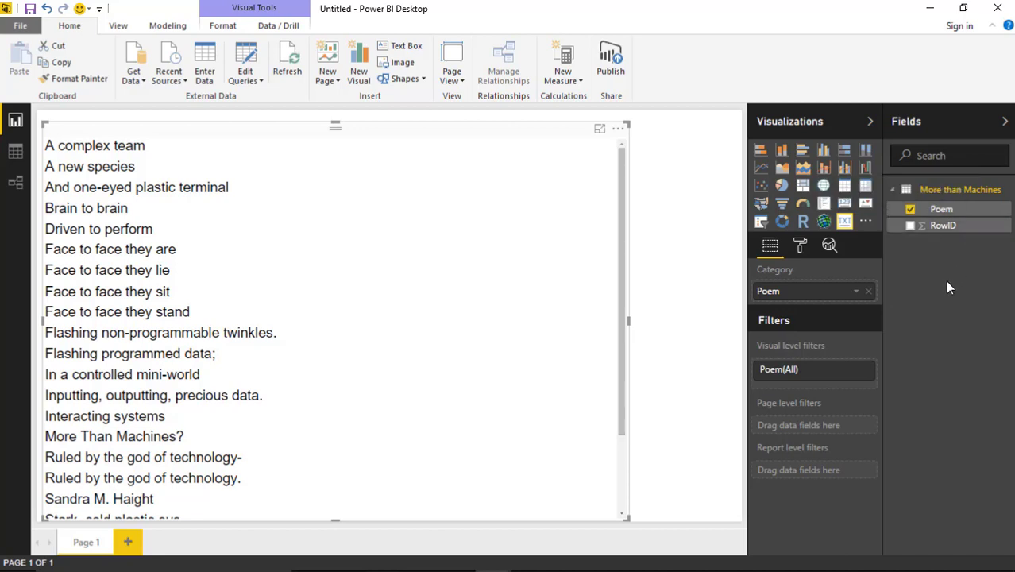
Set the Poem column's Sort By Column to RowID in the Modeling tab.
left_click(967, 213)
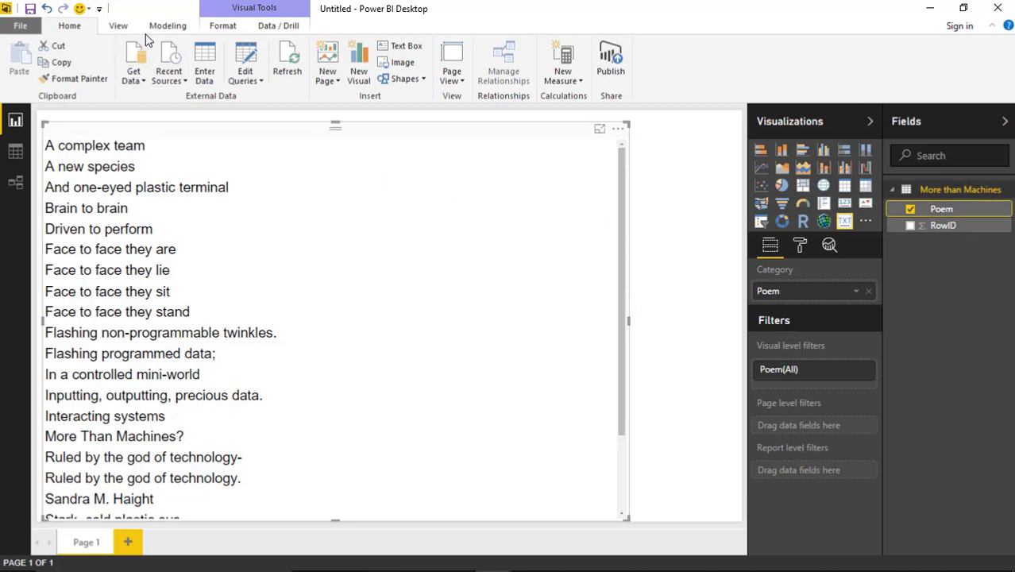
left_click(170, 27)
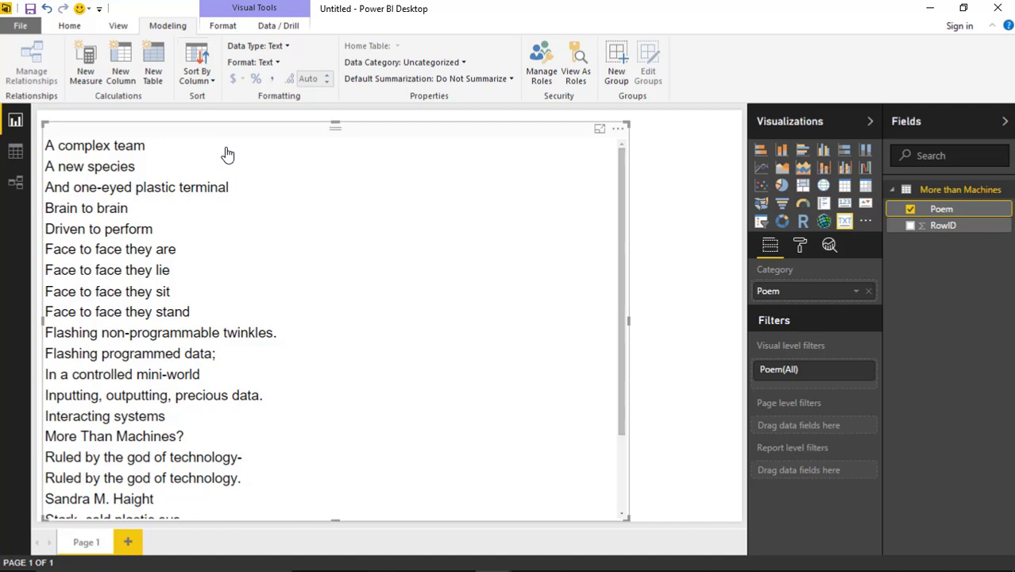
left_click(200, 87)
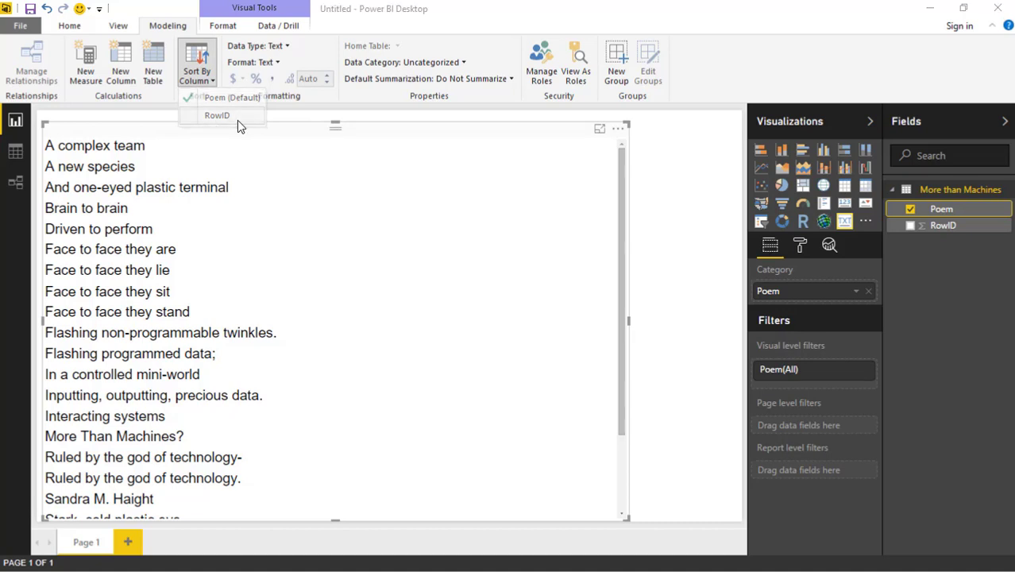
left_click(237, 119)
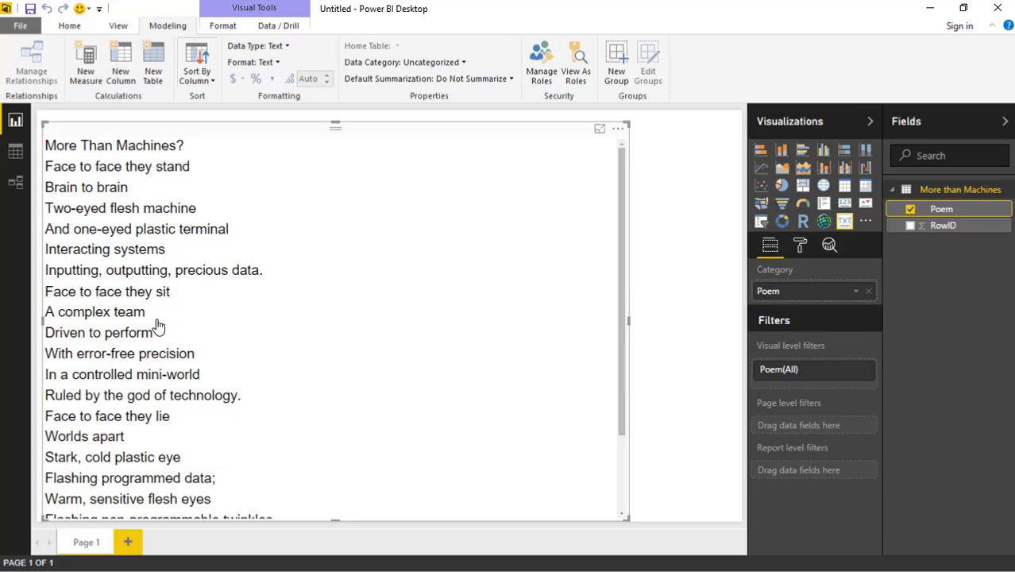
scroll(158, 325, "down", 3)
scroll(161, 325, "up", 2)
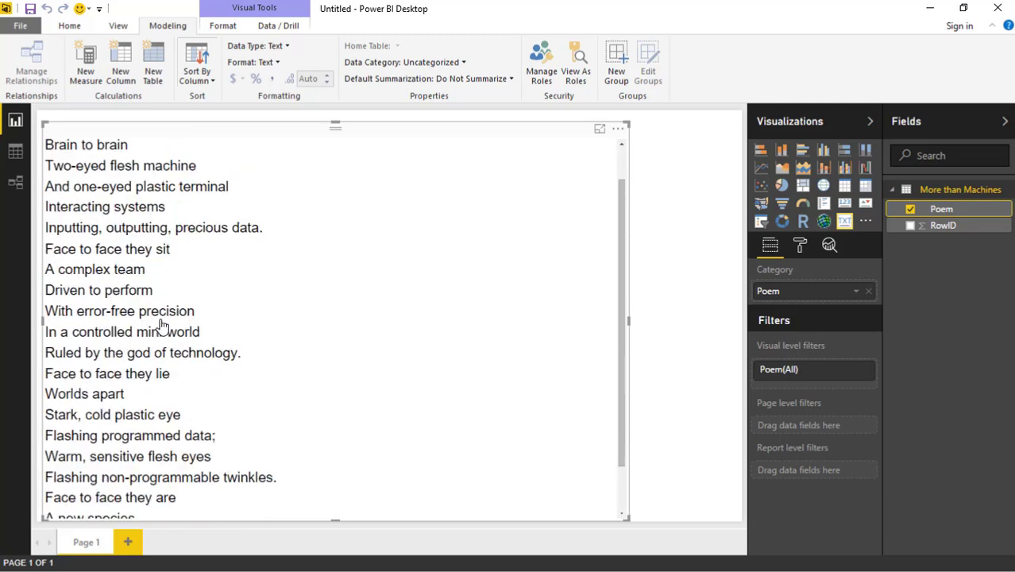
scroll(158, 349, "down", 2)
scroll(151, 439, "up", 3)
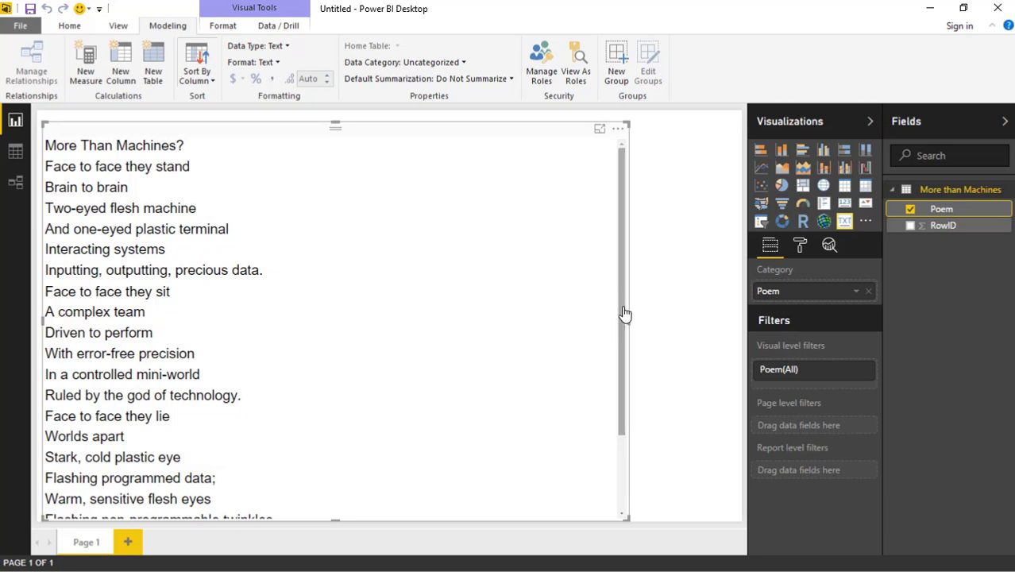
Set the visual's Text font colour to a light orange swatch.
left_click(800, 246)
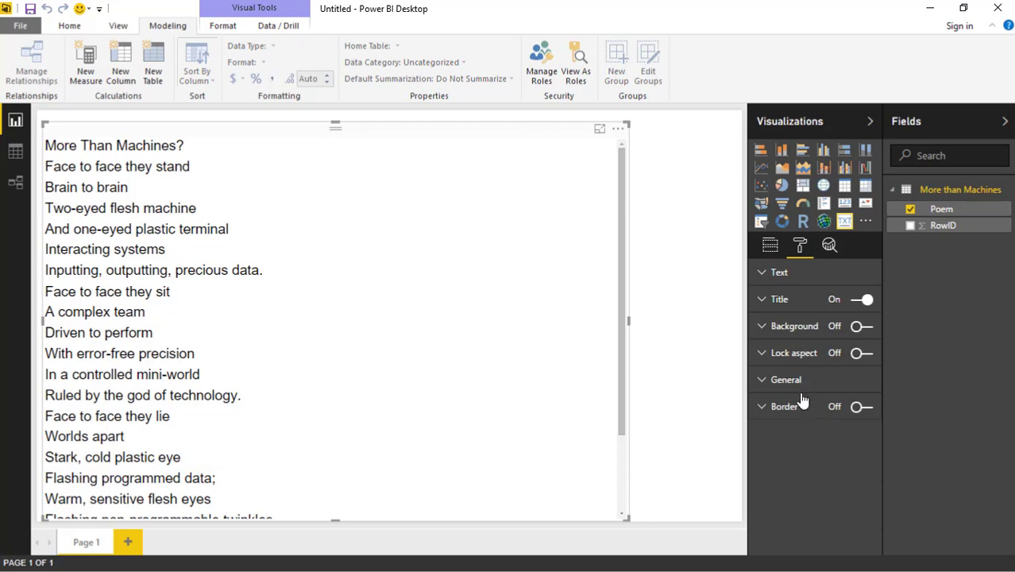
left_click(763, 273)
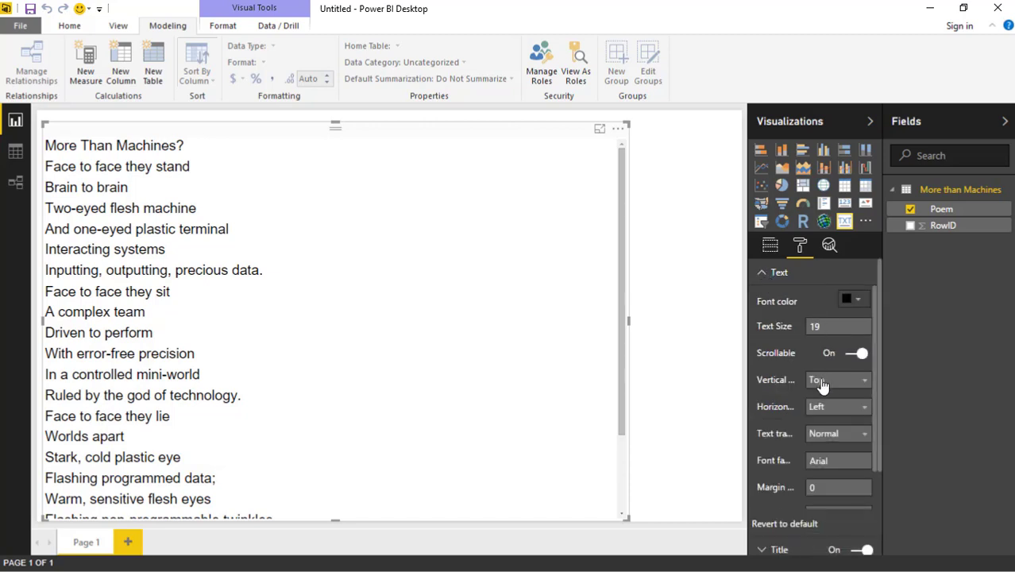
left_click(865, 307)
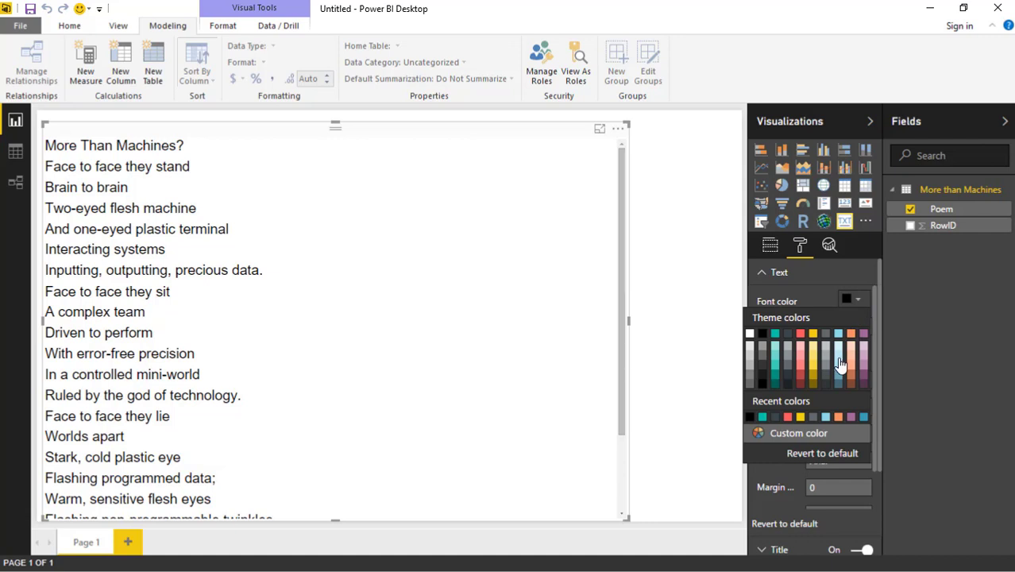
left_click(854, 373)
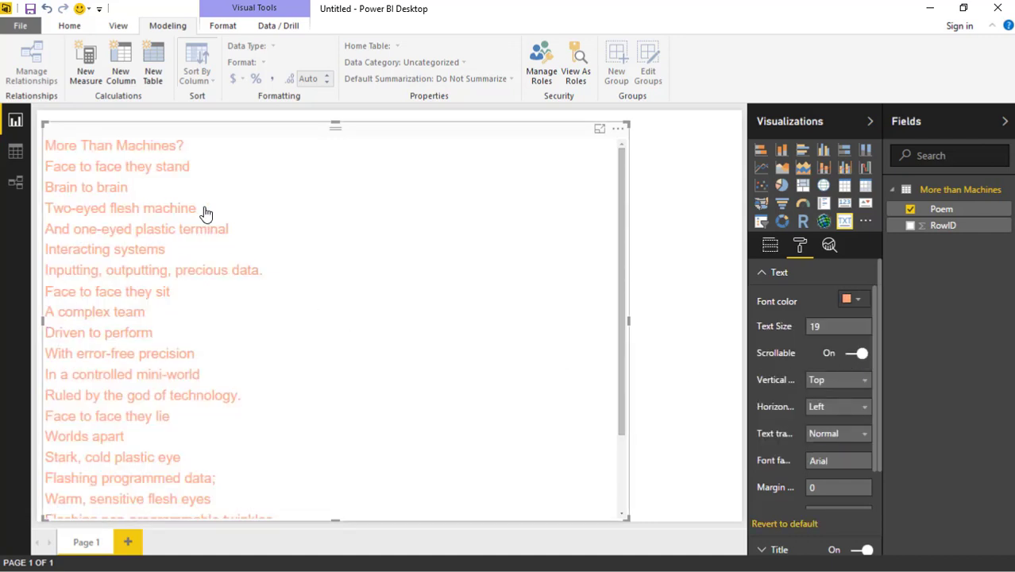
left_click(842, 300)
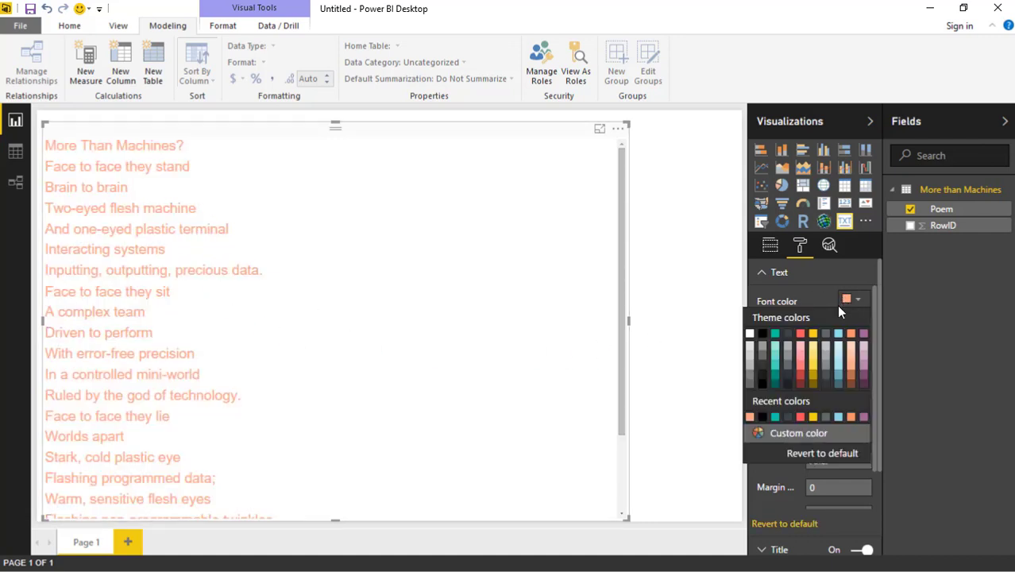
Make the poem text black at size 12, after briefly trying size 19 and toggling Scrollable.
left_click(760, 347)
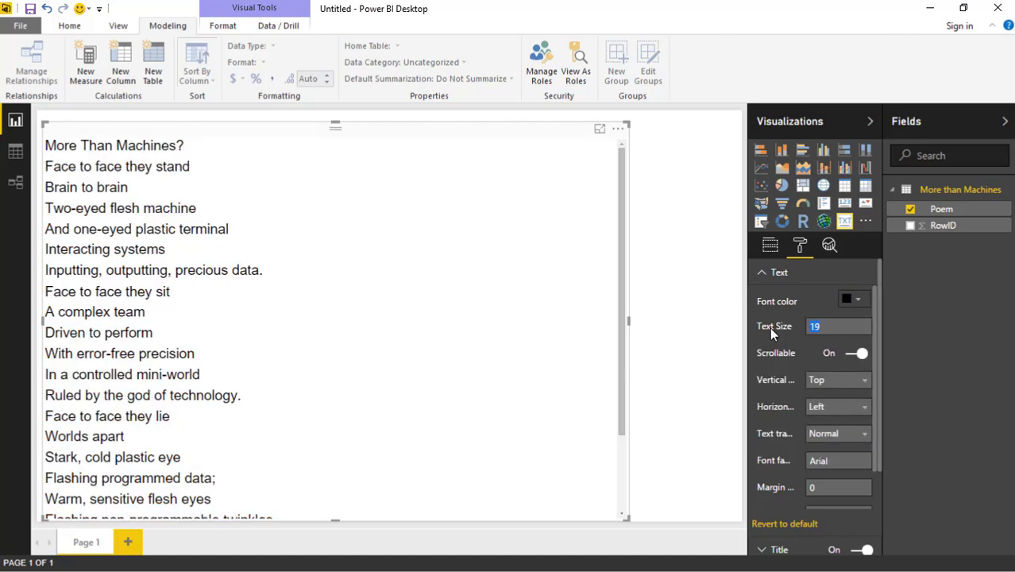
type("12")
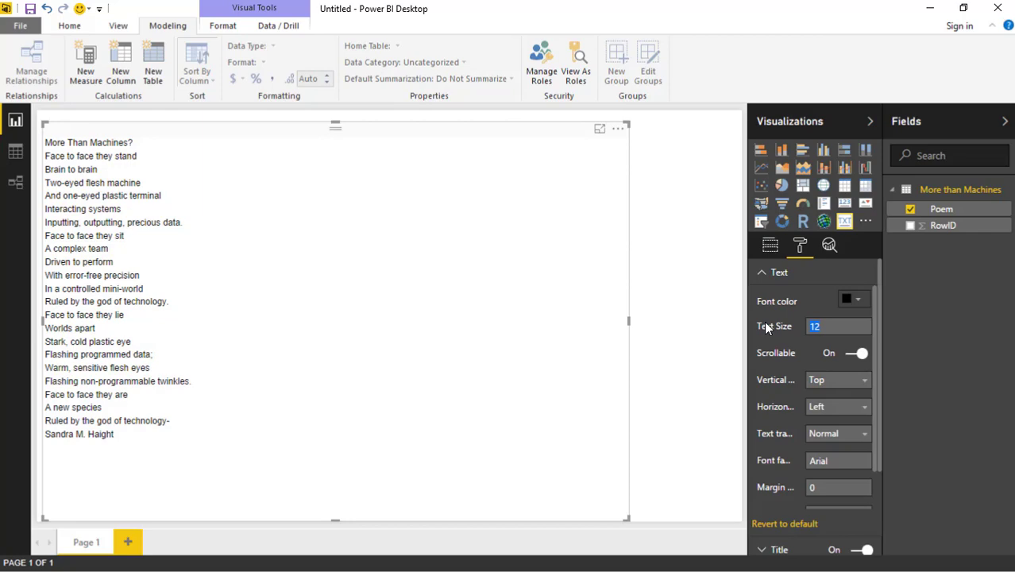
type("19")
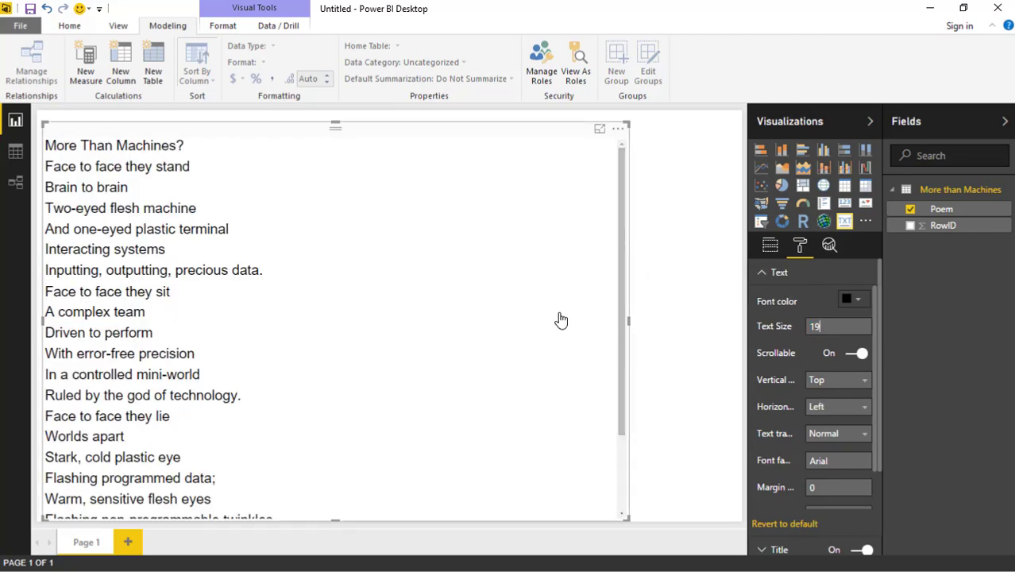
scroll(620, 312, "down", 2)
scroll(621, 312, "up", 2)
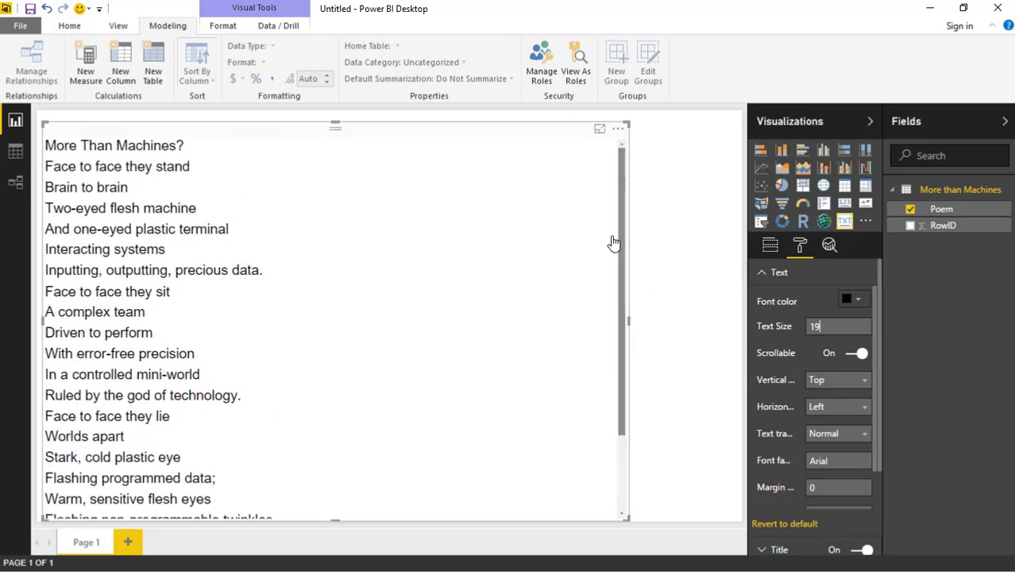
left_click(856, 352)
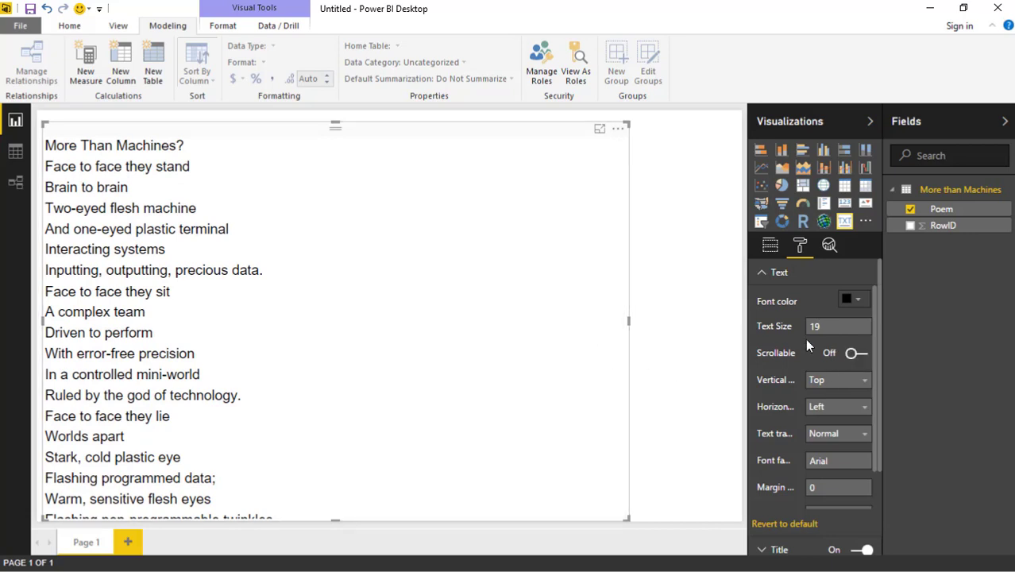
left_click(856, 353)
type("12")
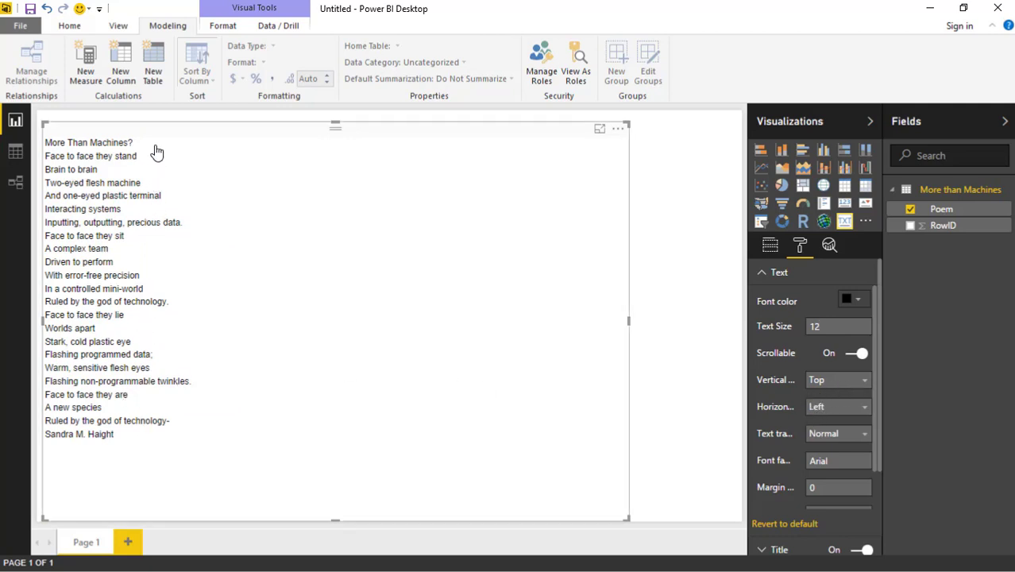
Set vertical alignment to Middle and shorten the poem visual from its bottom edge.
left_click(862, 380)
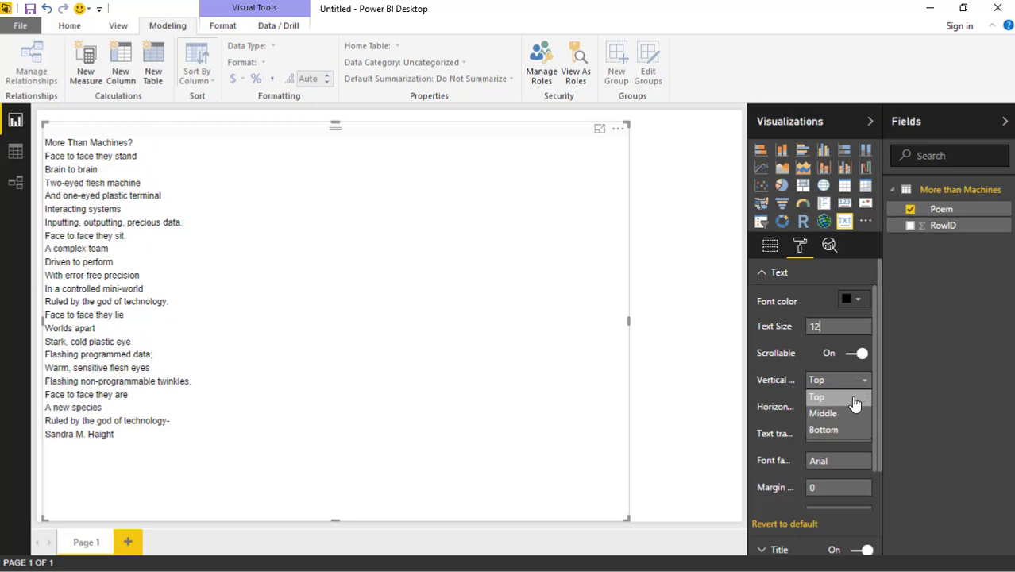
left_click(848, 413)
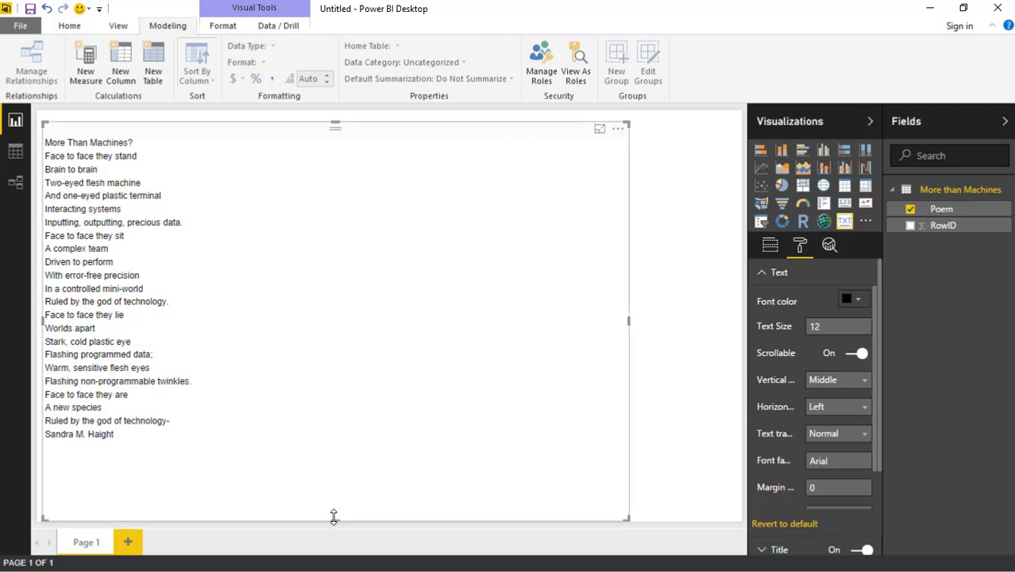
left_click_drag(335, 520, 338, 498)
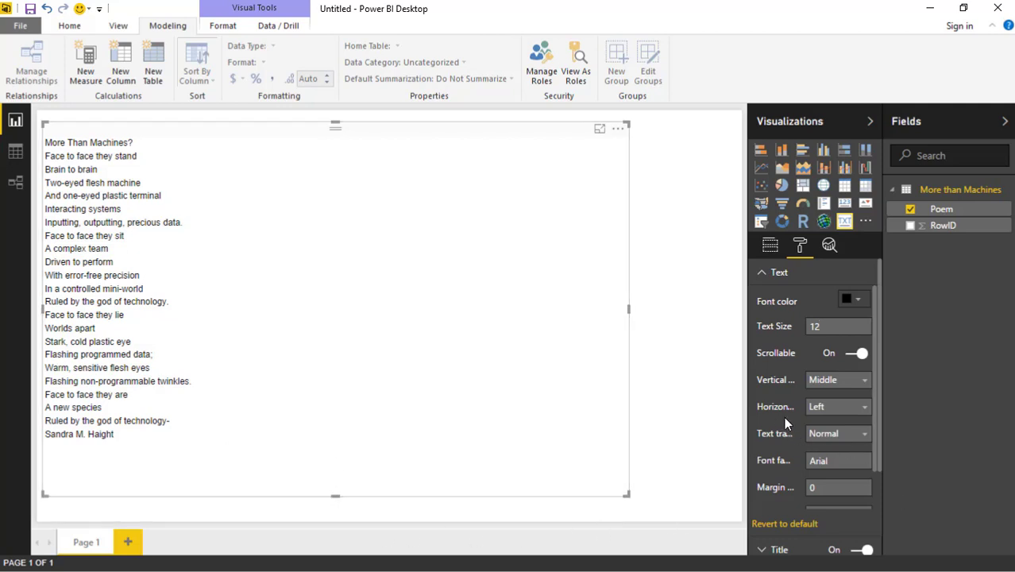
Center the poem lines horizontally and shorten the visual further to fit the text.
left_click(839, 409)
left_click(837, 441)
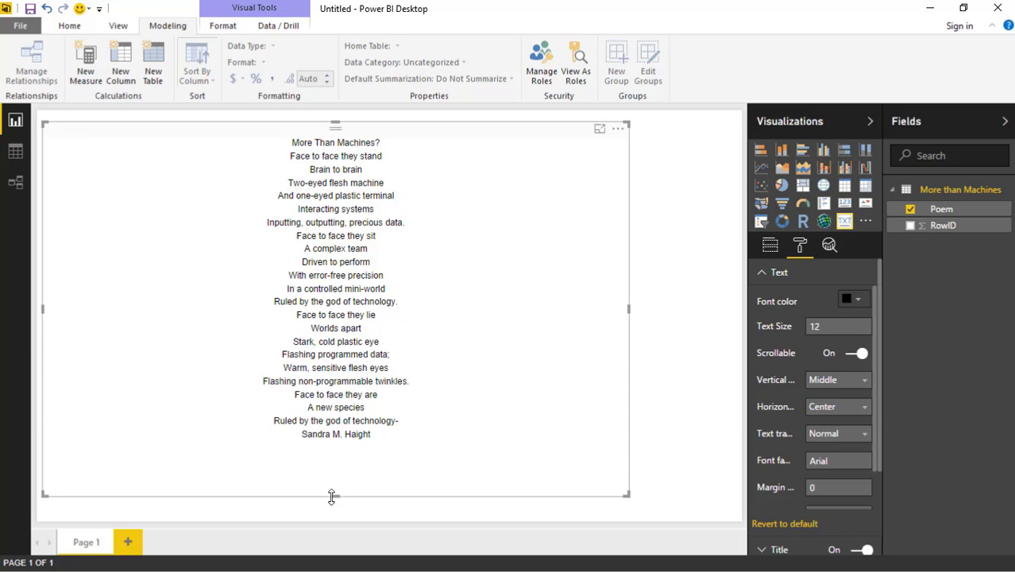
left_click_drag(331, 494, 335, 468)
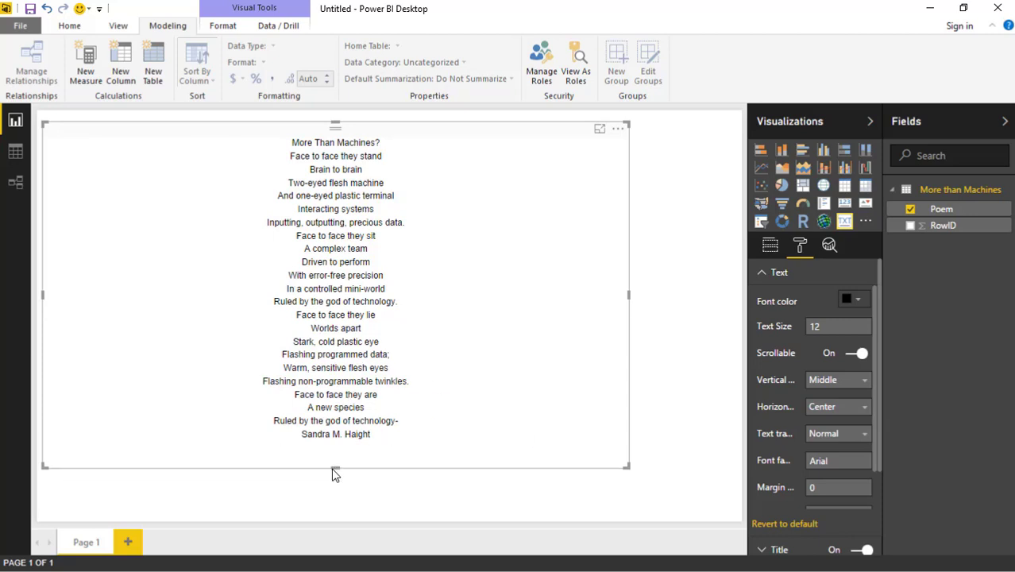
Show the visual's Text formatting settings and widen the Visualizations pane.
left_click(802, 250)
left_click(763, 273)
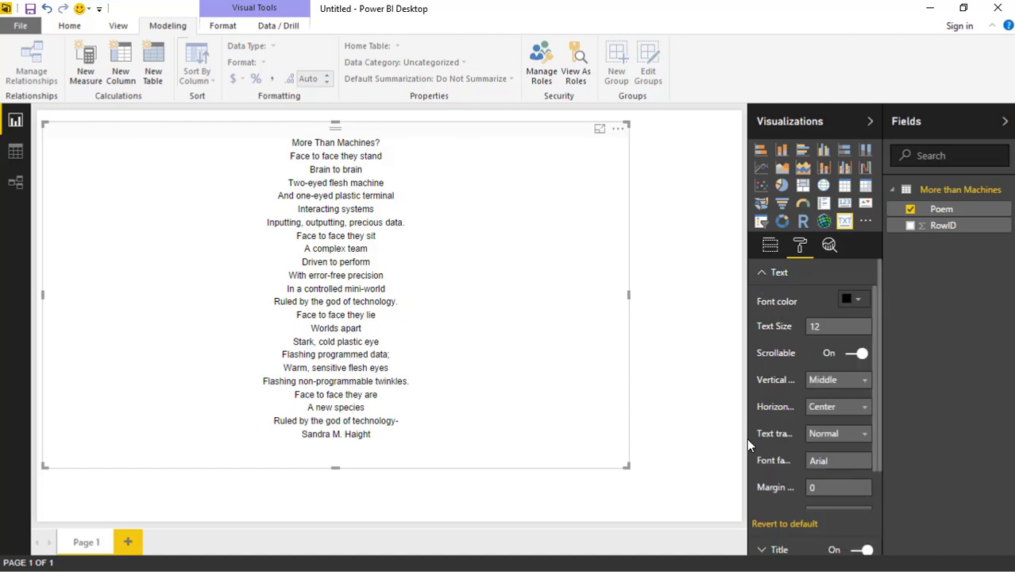
left_click_drag(747, 442, 684, 449)
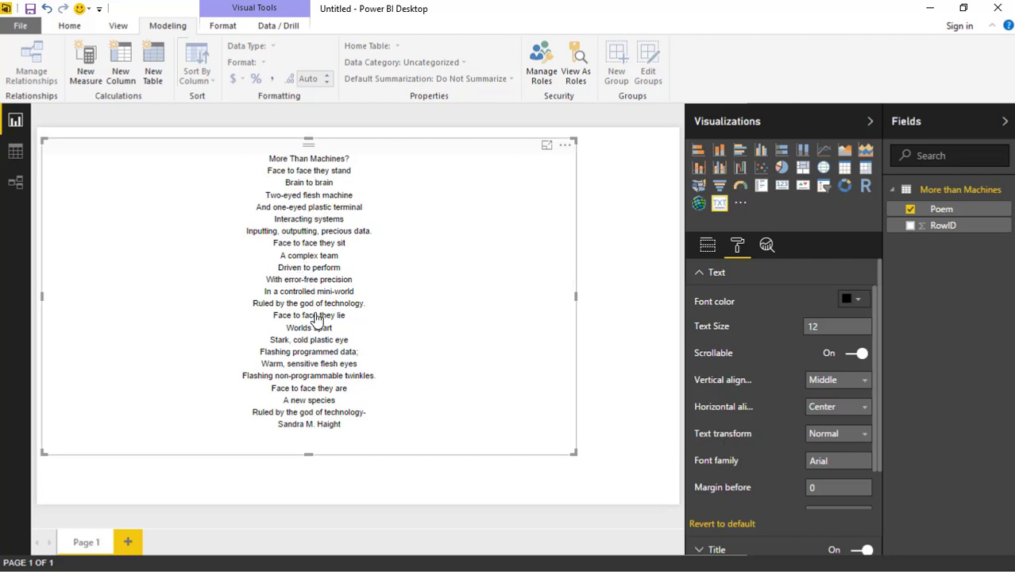
Switch Text transform to Uppercase, Lowercase, Capitalize, then back to Normal.
left_click(838, 434)
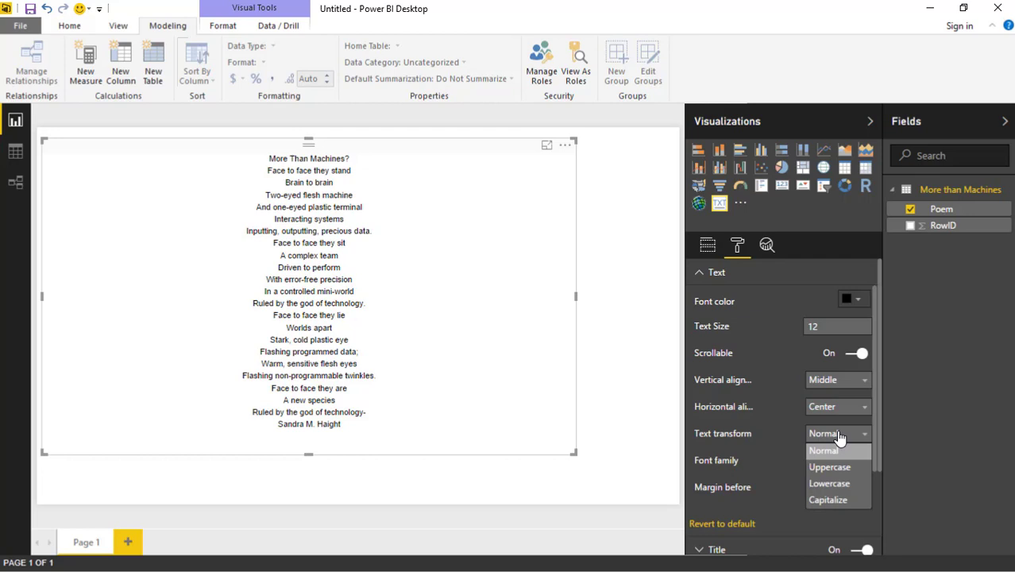
left_click(845, 468)
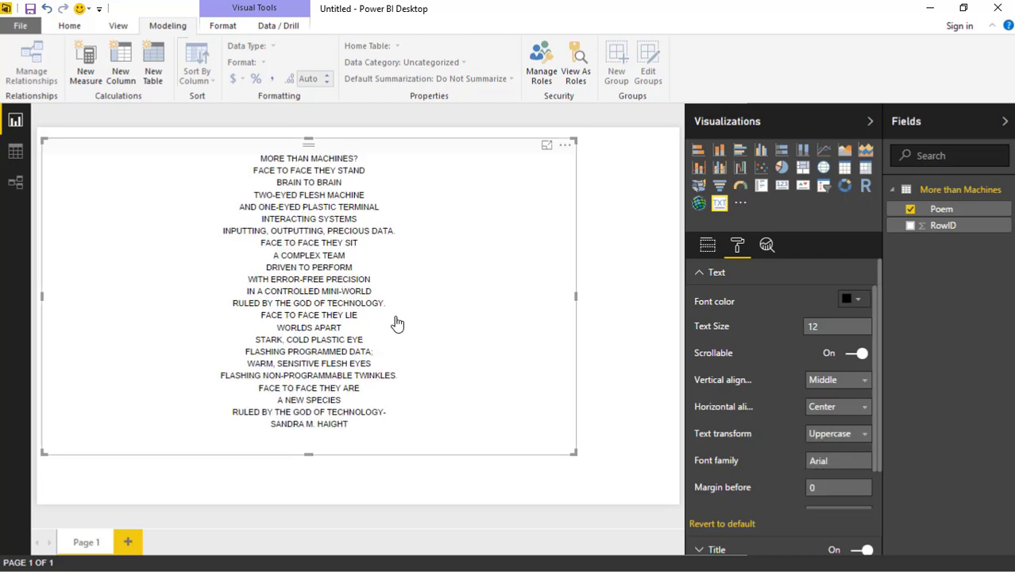
left_click(835, 435)
left_click(838, 482)
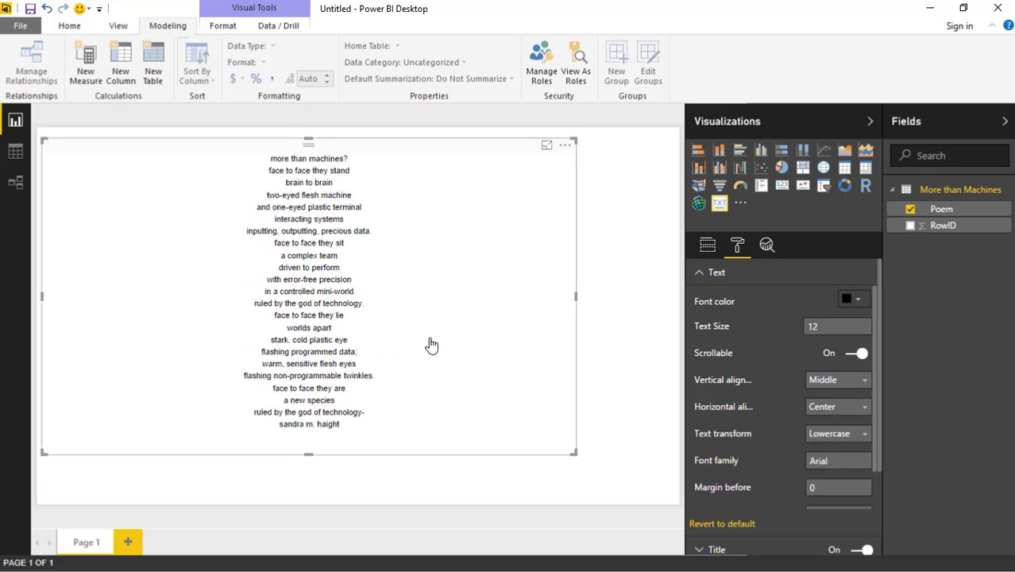
left_click(818, 431)
left_click(832, 497)
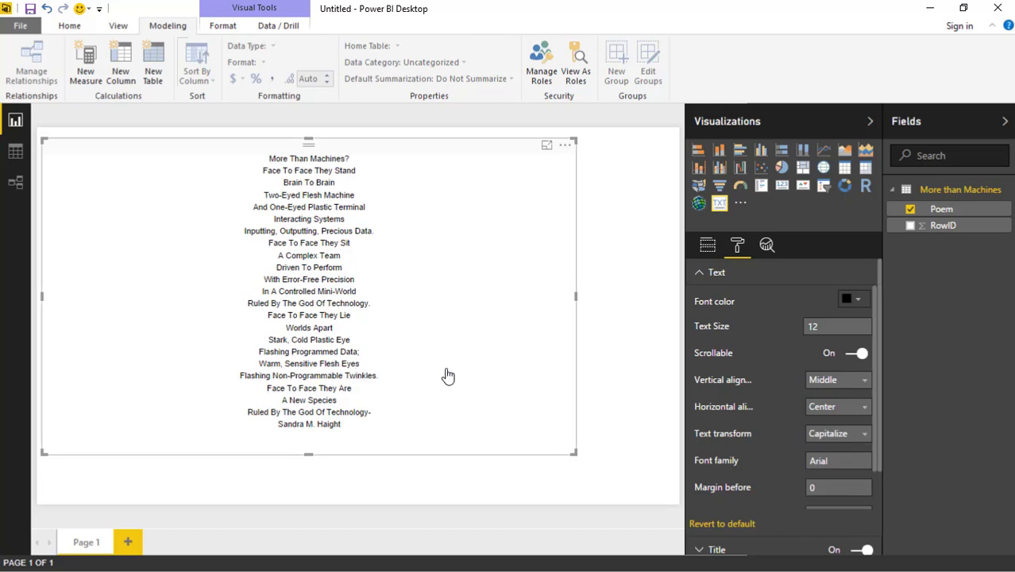
left_click(863, 436)
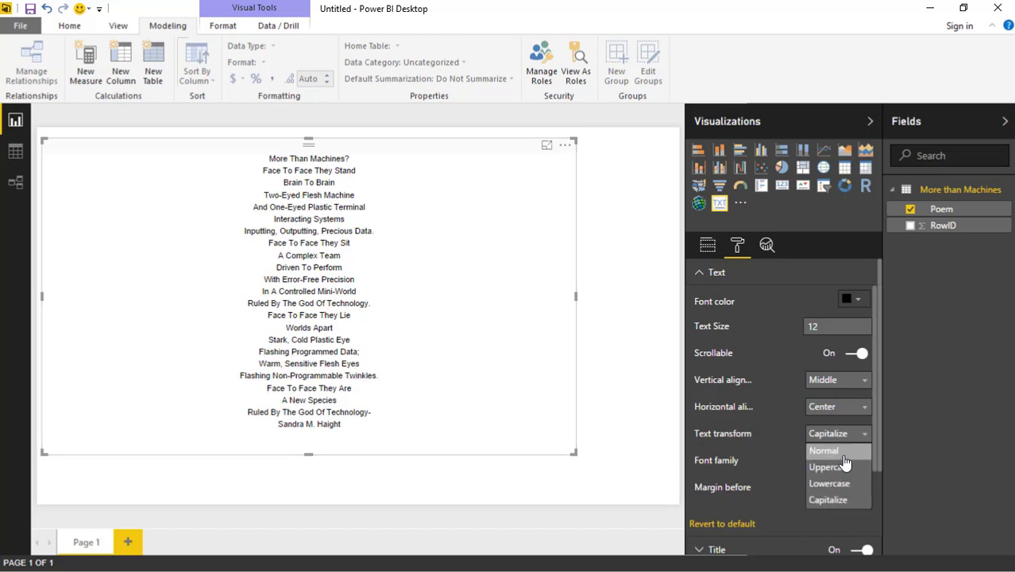
left_click(826, 452)
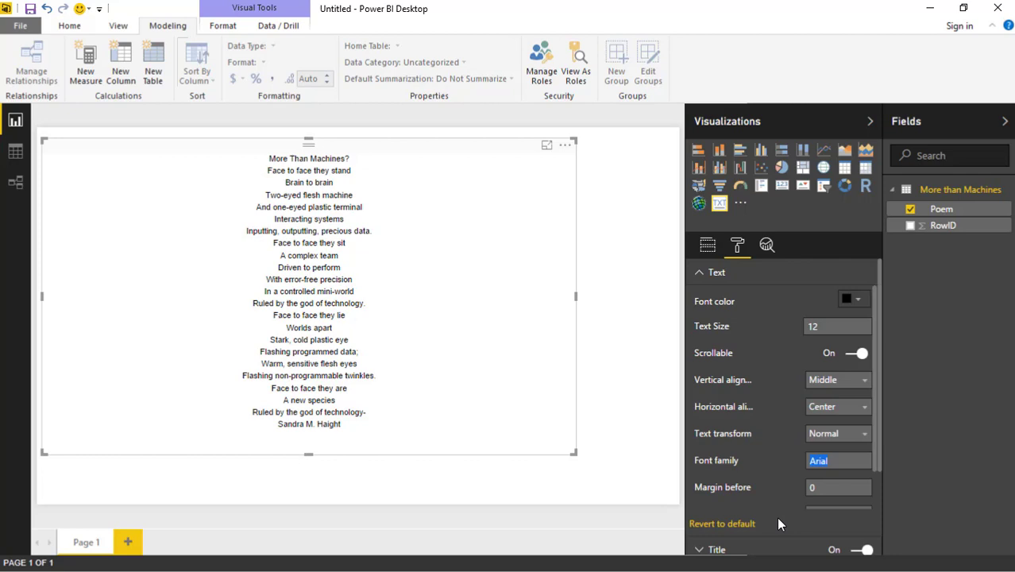
type("Times ")
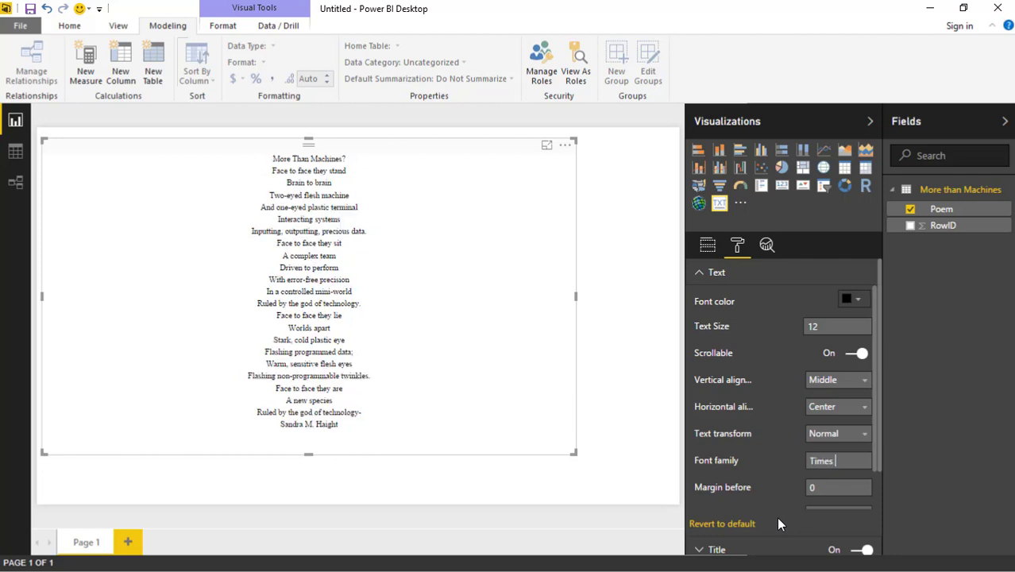
type("New Roman")
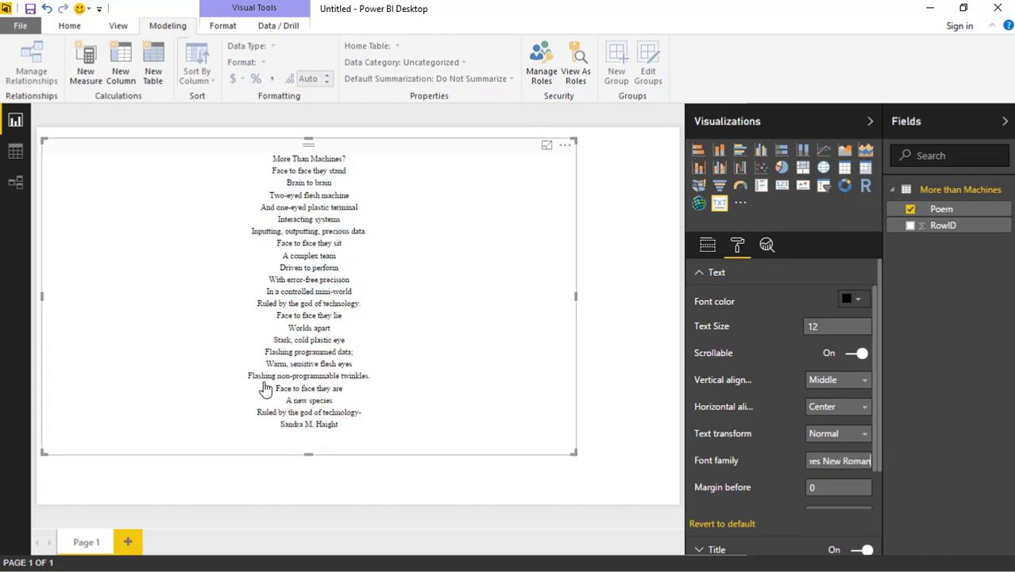
key("Return")
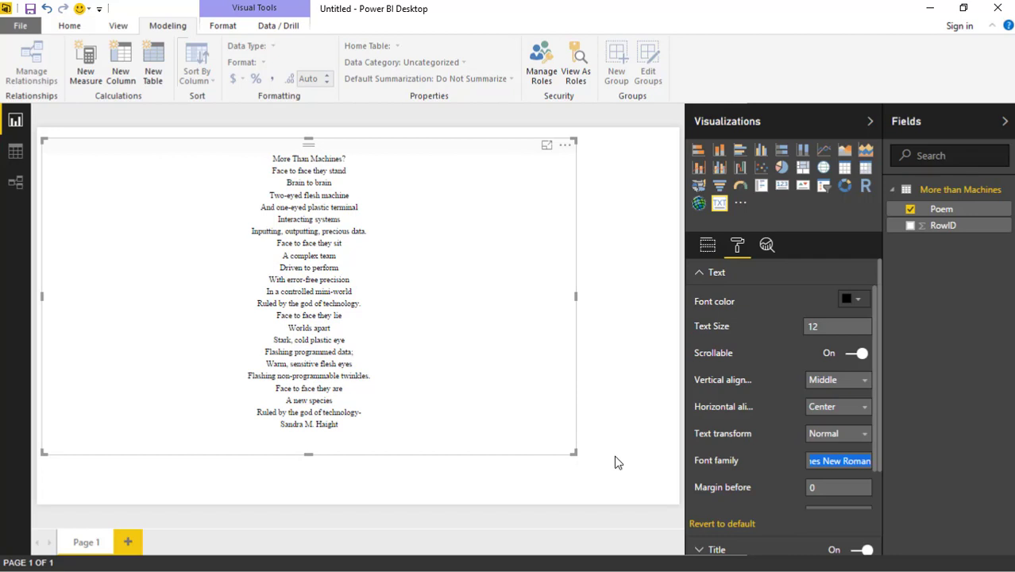
type("Arial")
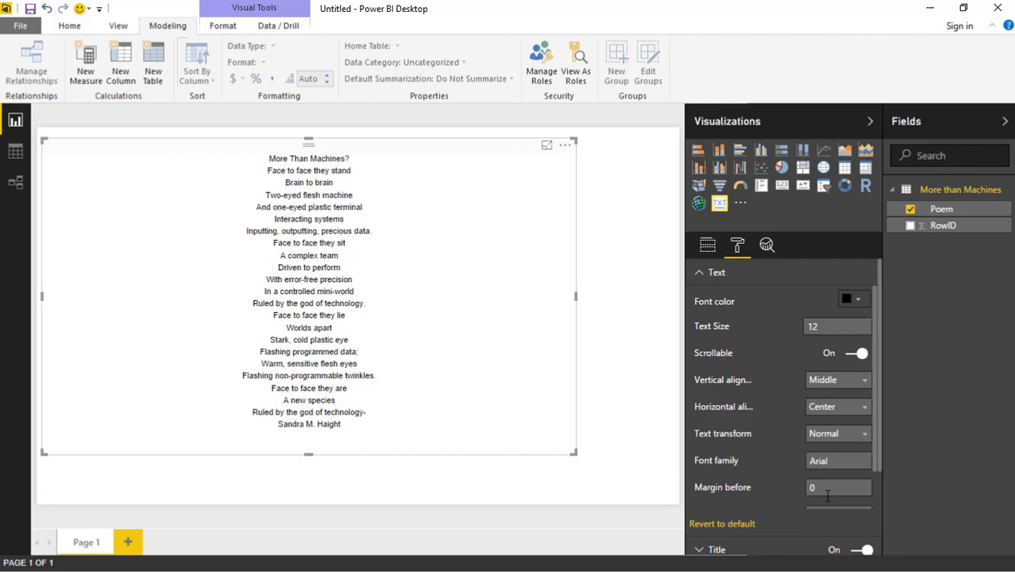
Set the Text Margin after to 1, leaving Margin before at 0.
scroll(831, 483, "down", 1)
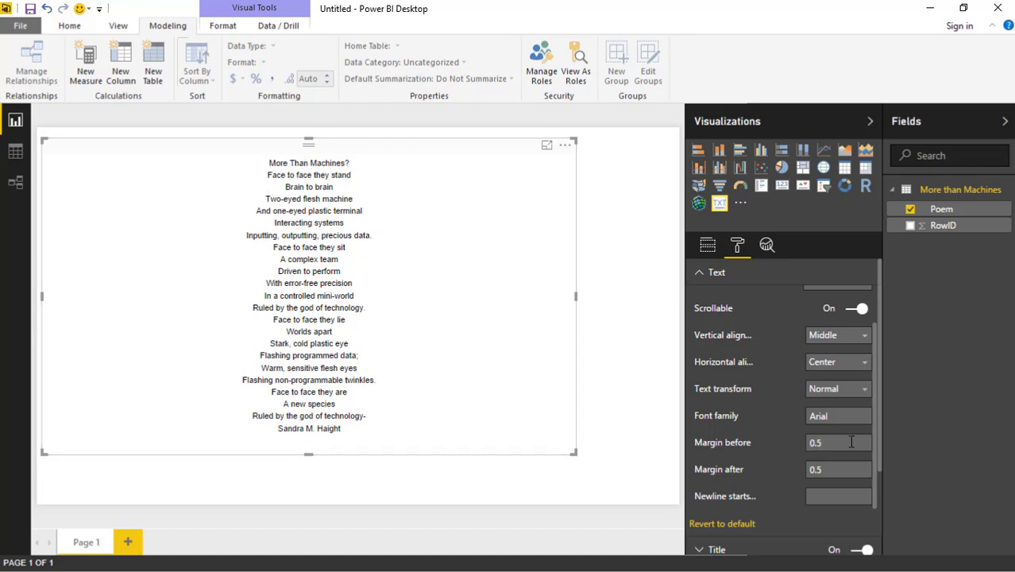
left_click(832, 471)
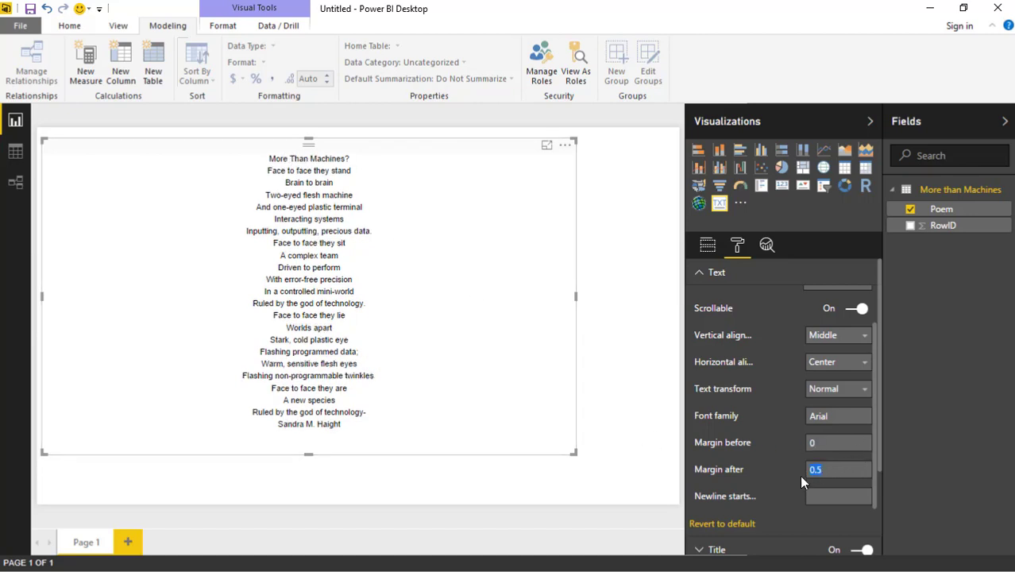
type("1")
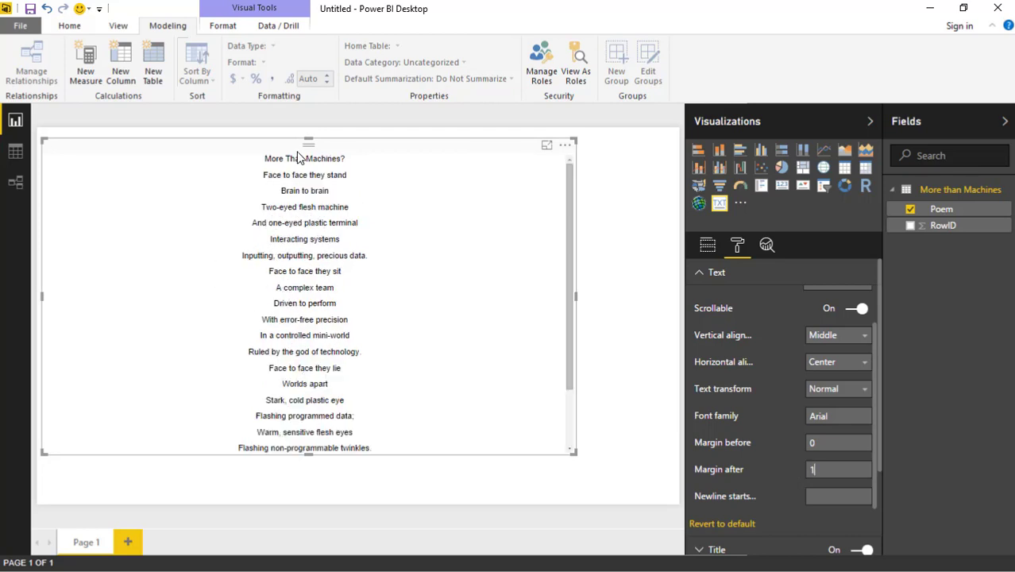
Change Margin after to 0.5 and widen the Visualizations pane.
type(".5")
key("Tab")
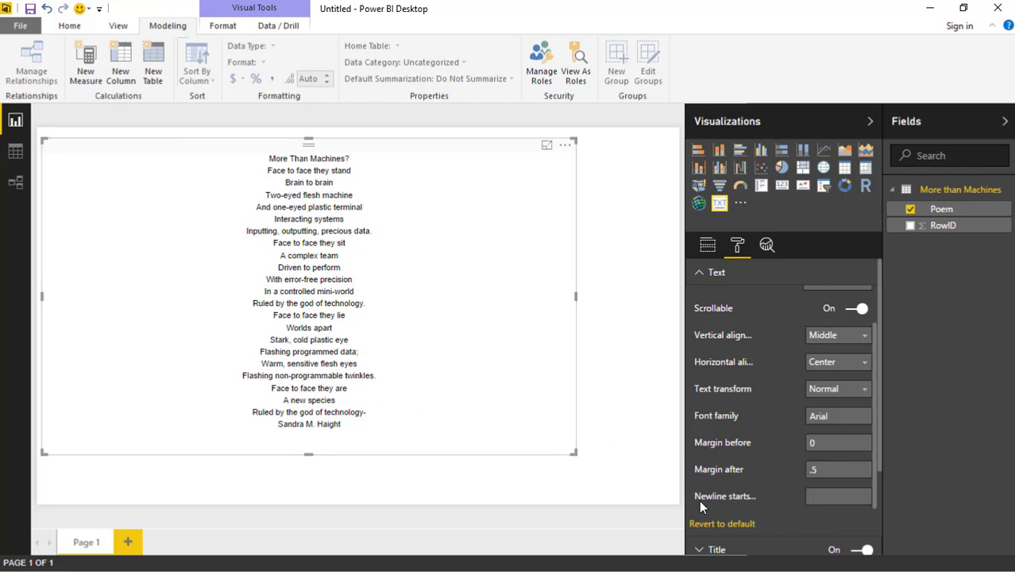
left_click_drag(685, 499, 642, 507)
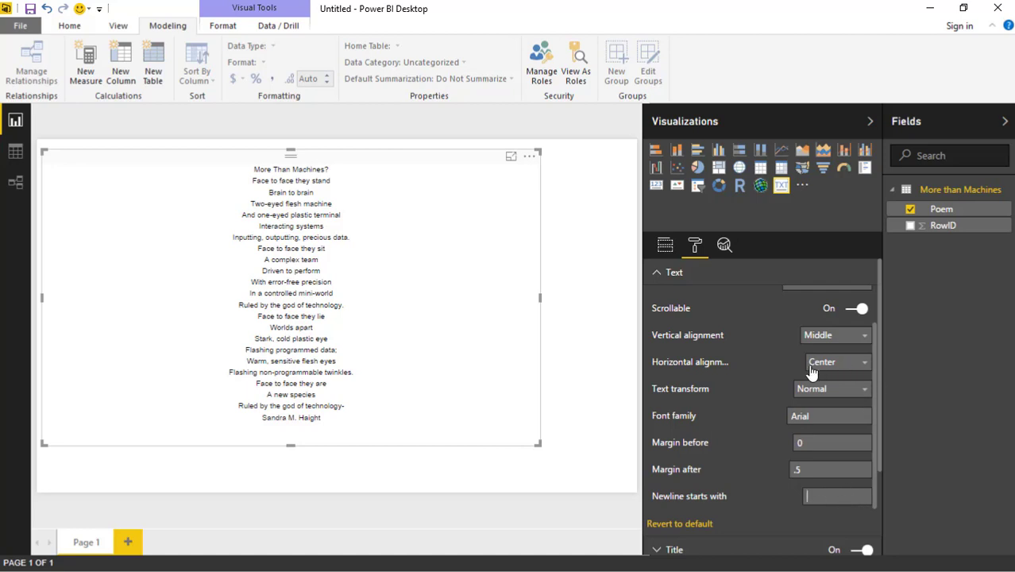
Collapse the Text formatting section and return to the Fields view showing Poem as Category and its all-values filter.
scroll(811, 364, "up", 2)
left_click(659, 272)
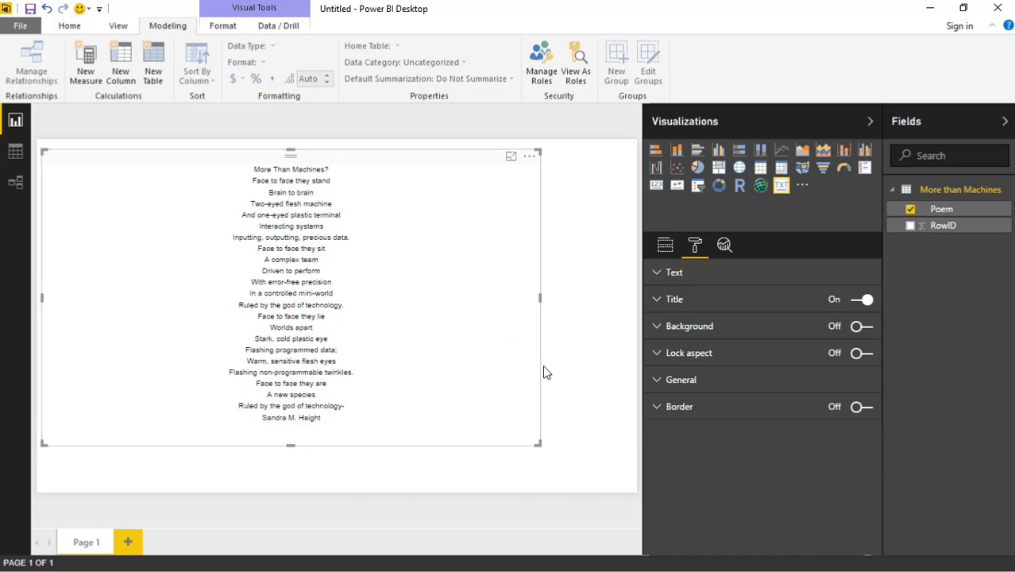
left_click(665, 246)
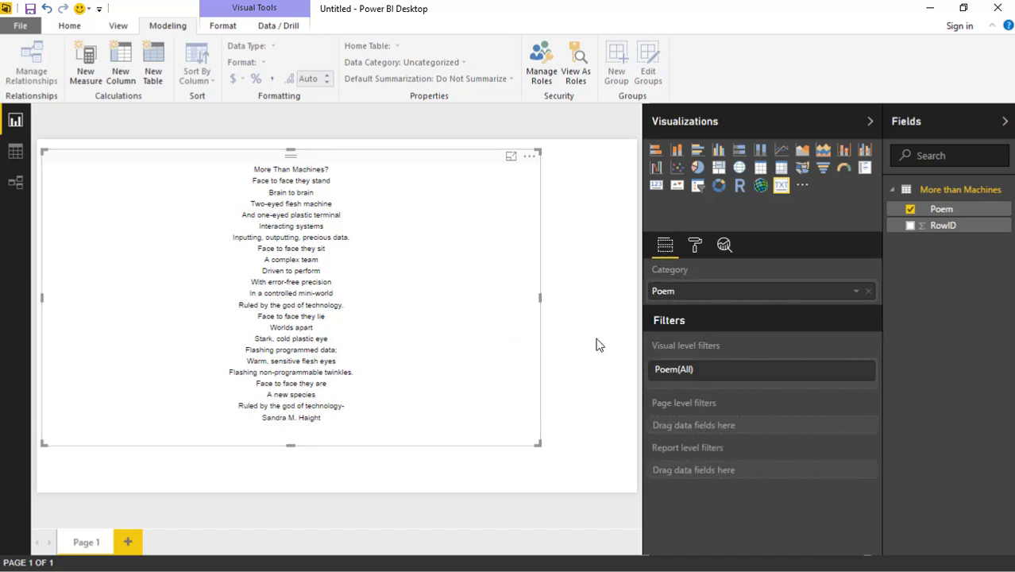